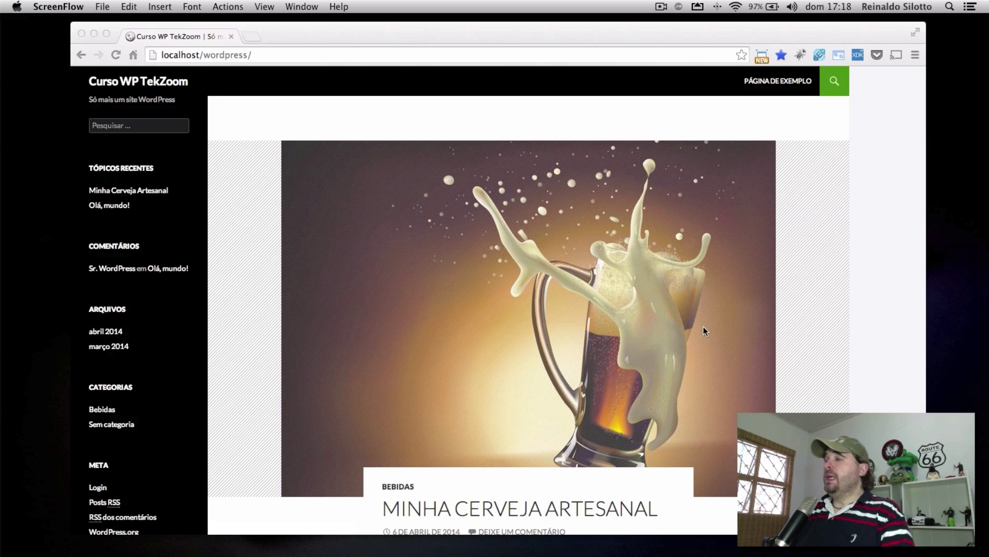
Load the site's wp-admin address to reach the login page
scroll(703, 327, down, 2)
scroll(703, 327, down, 4)
scroll(703, 326, up, 6)
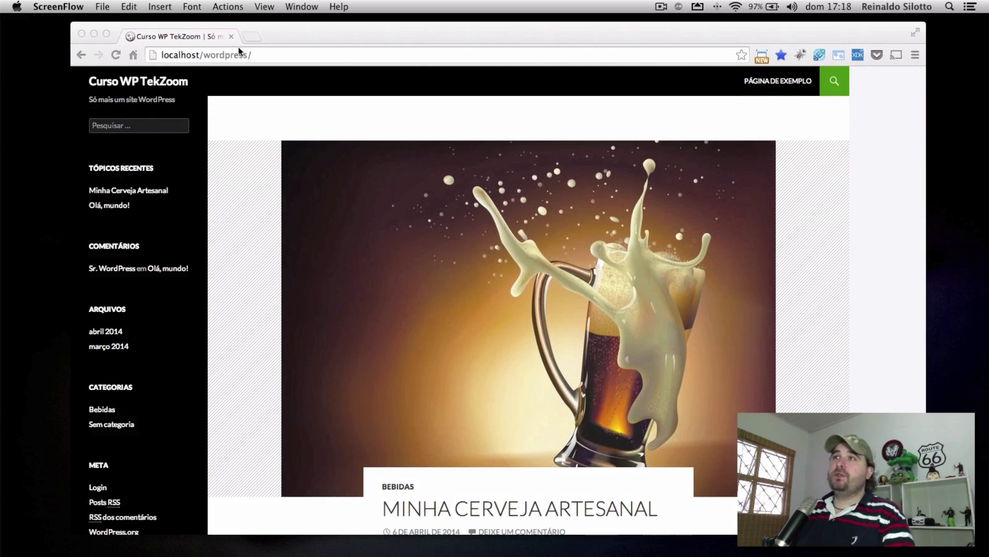
click(316, 55)
click(316, 55)
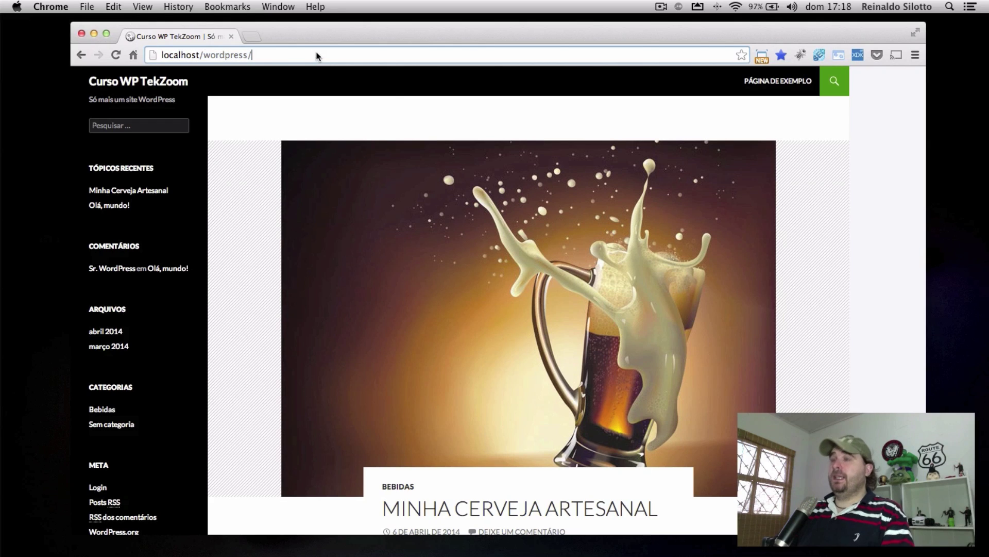
text(wp-admin)
key(Return)
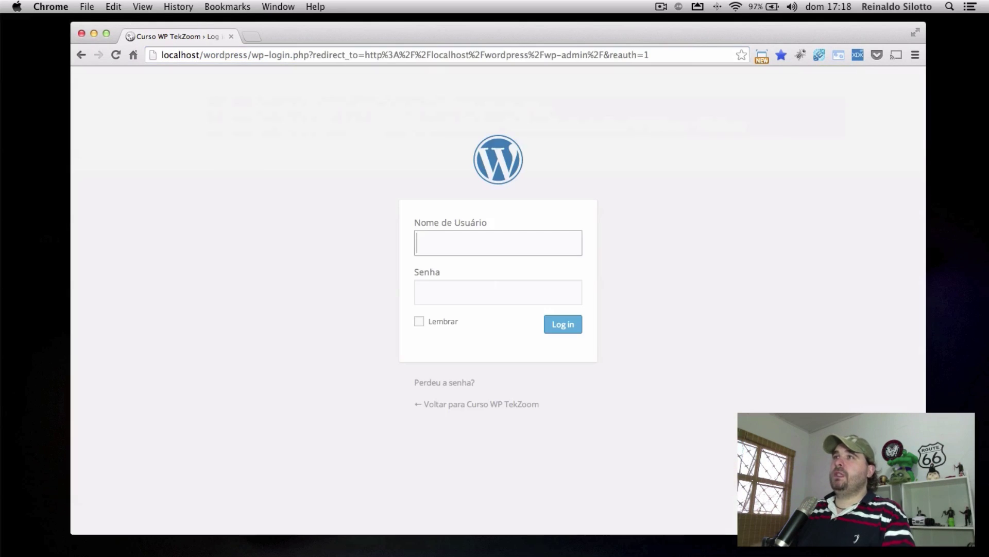
Sign in with the administrator username and password
text(admin)
key(Tab)
text(1234)
click(578, 328)
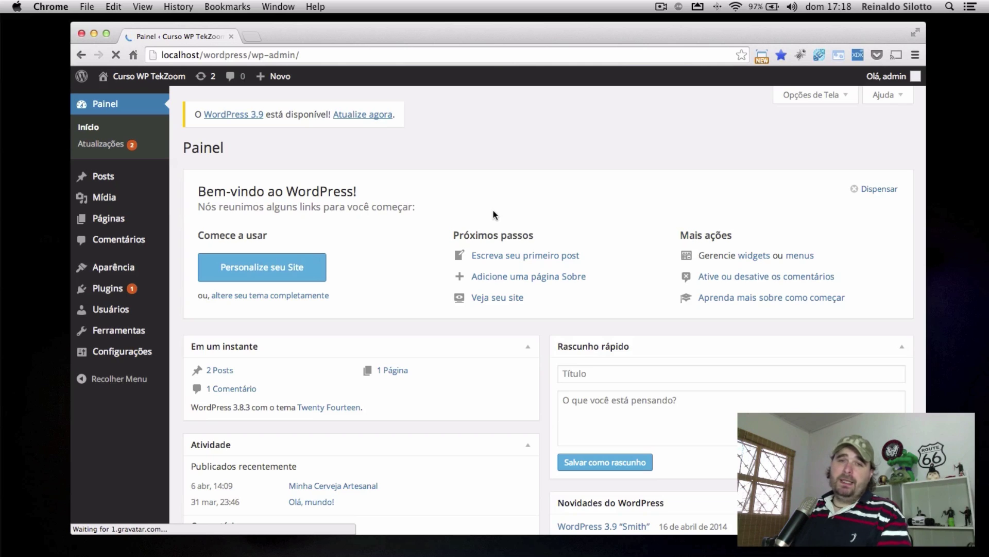
Browse the Geral, Escrita, Leitura, Discussão, Mídia and Links Permanentes settings pages, ending on Geral
mouse_move(123, 352)
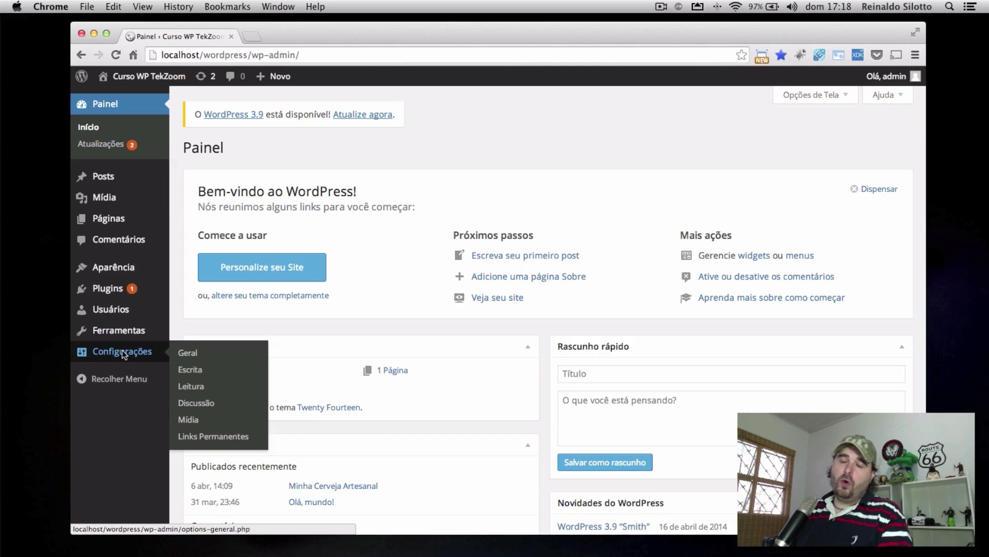
click(117, 350)
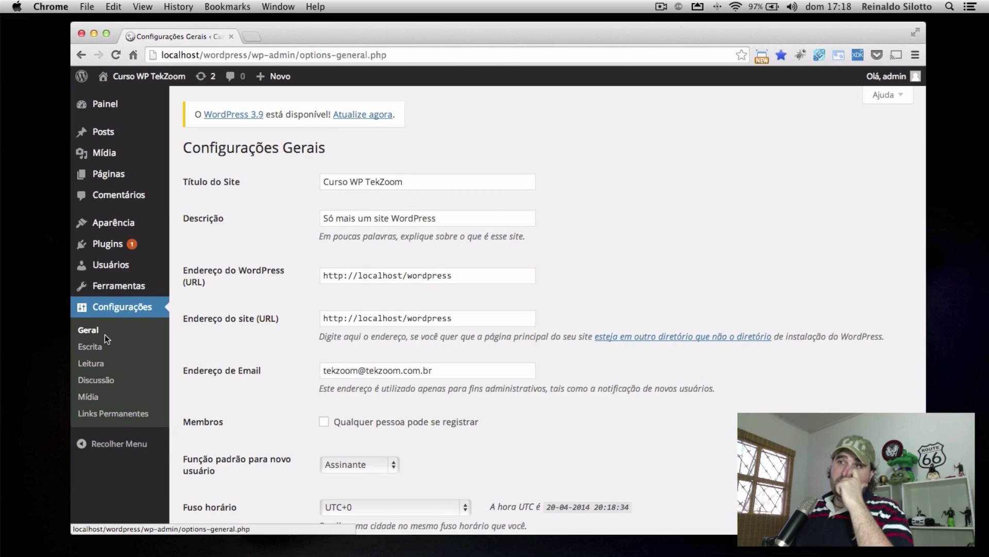
click(95, 329)
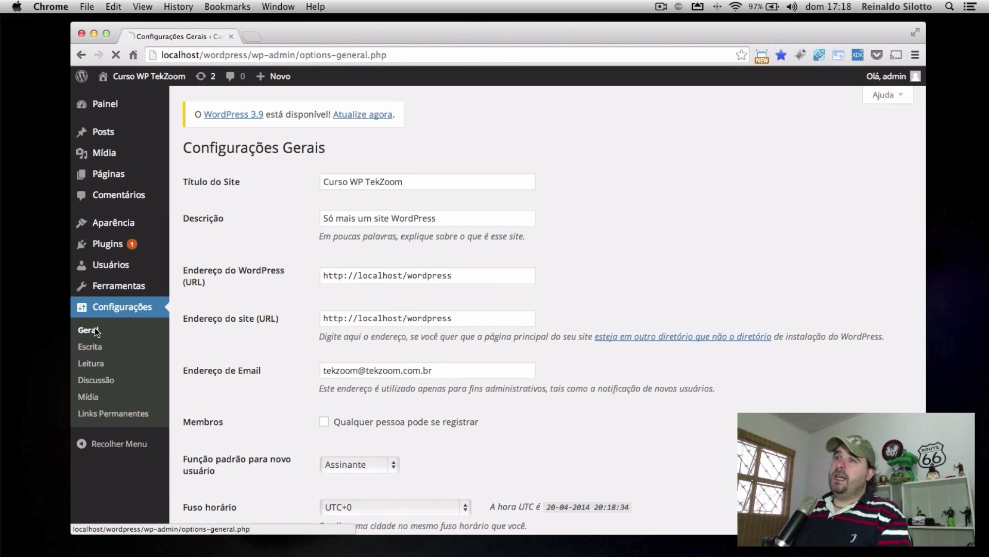
click(94, 347)
click(96, 363)
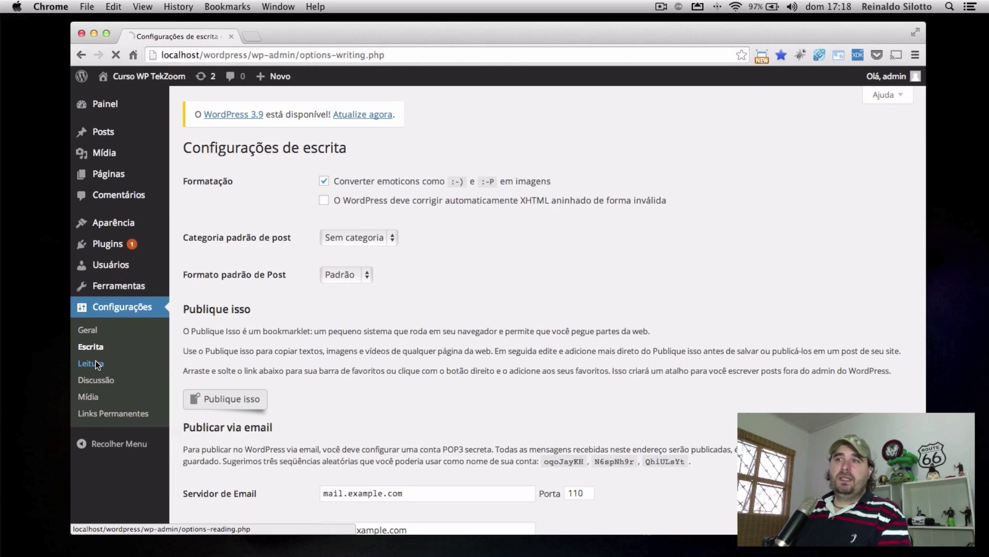
click(98, 380)
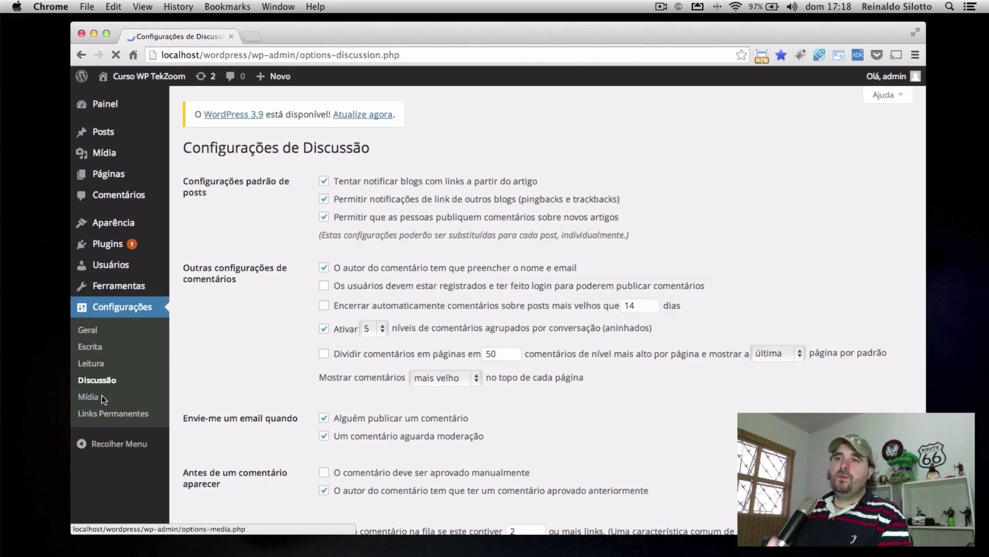
click(89, 397)
click(126, 412)
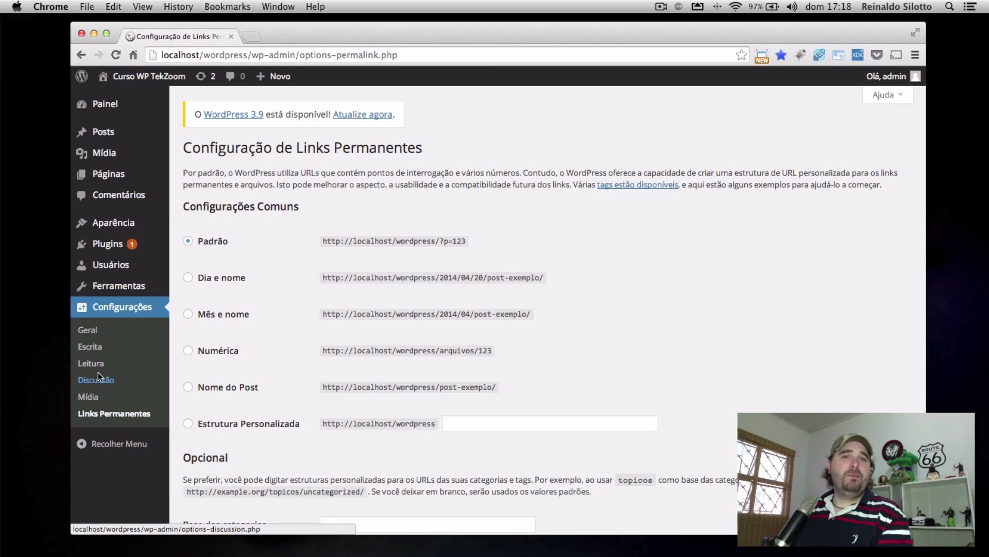
click(87, 330)
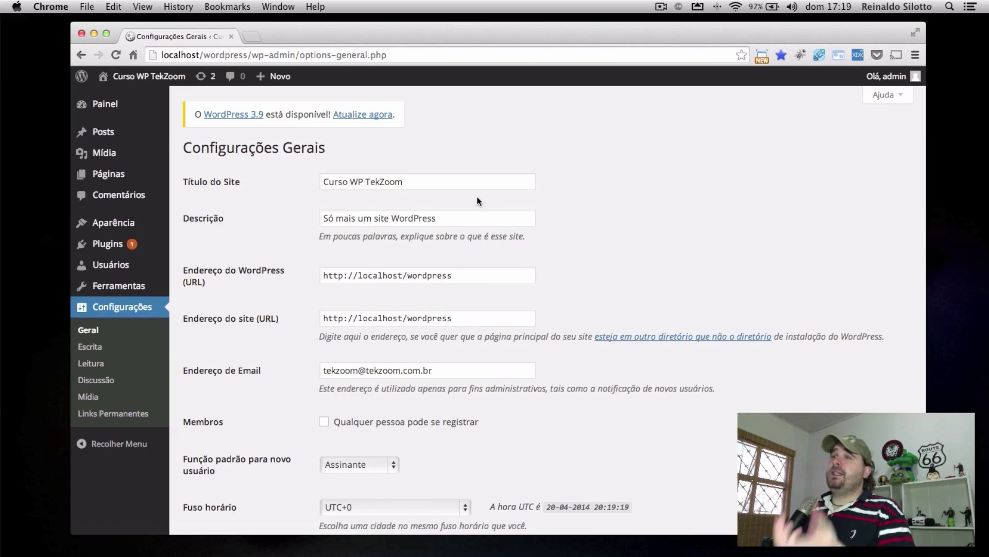
Open the live site in a separate tab, then return to Configurações Gerais
triple_click(323, 182)
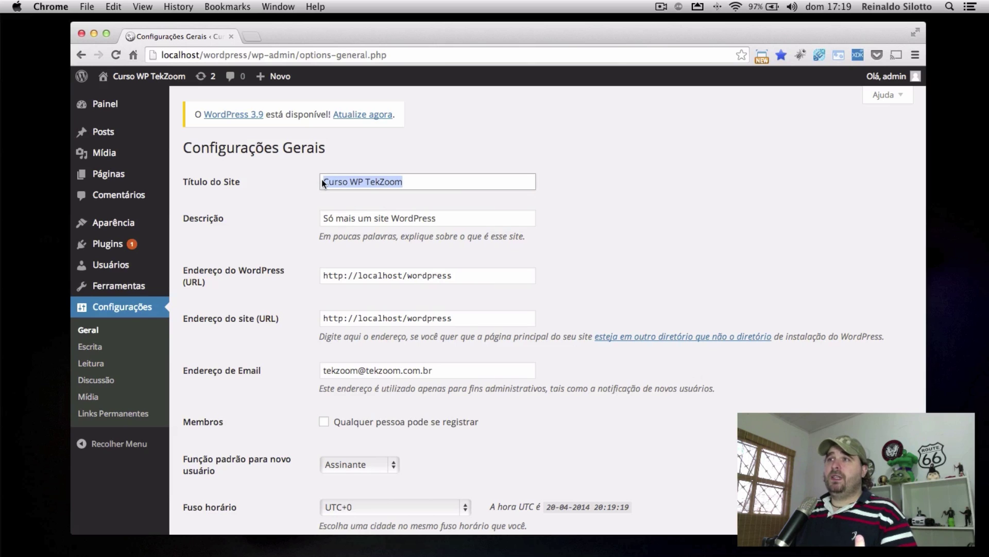
super+click(144, 79)
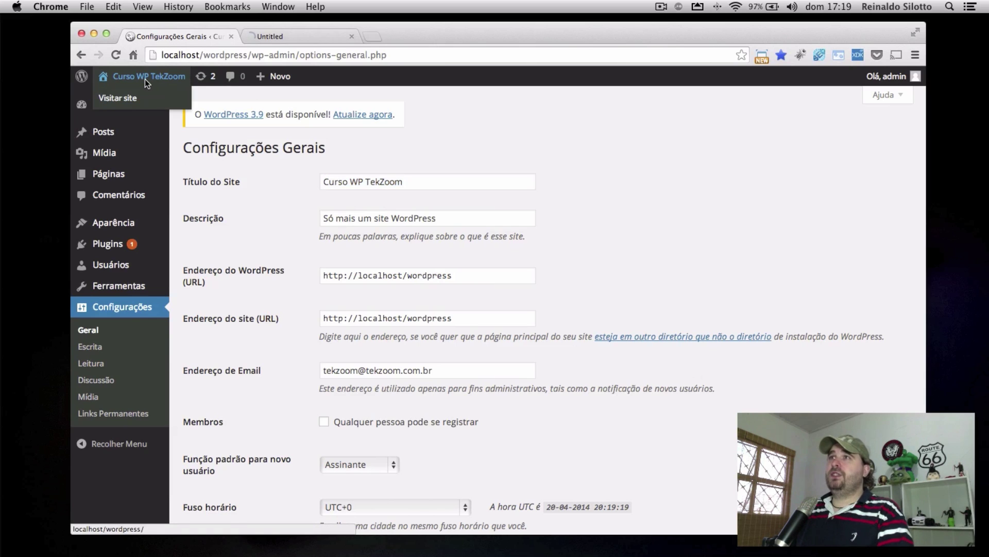
click(311, 34)
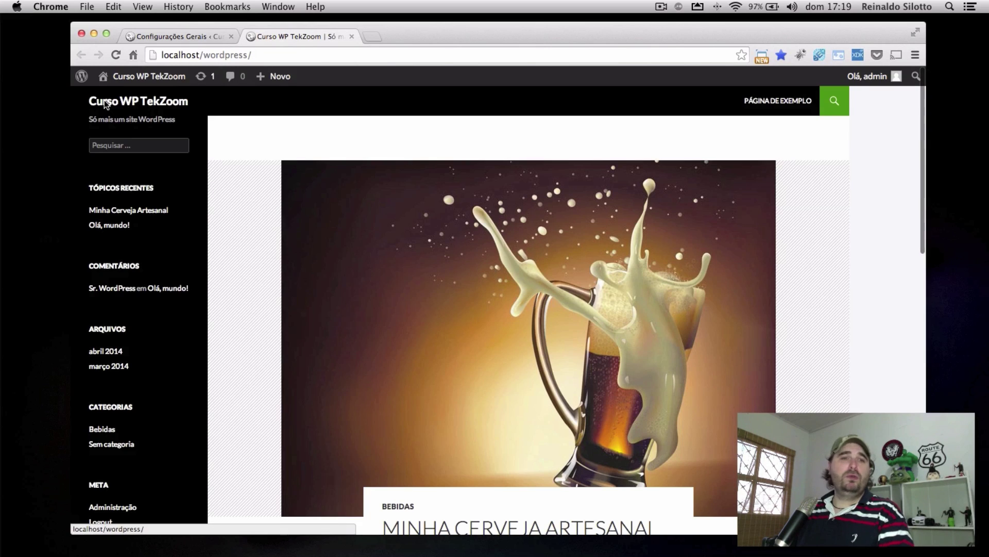
click(157, 36)
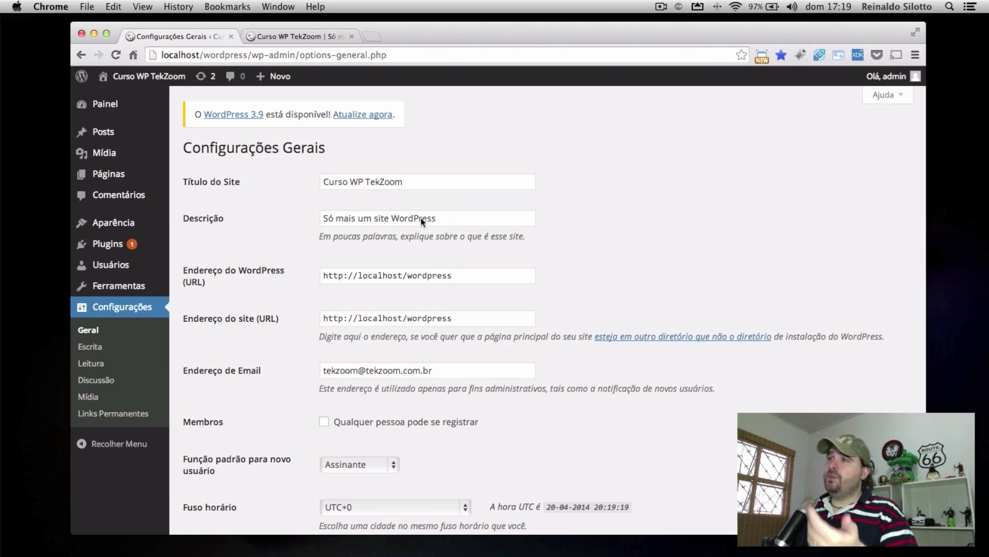
Empty the Descrição field, save, and reload the site tab to confirm no tagline
double_click(478, 226)
key(super+a)
key(super+x)
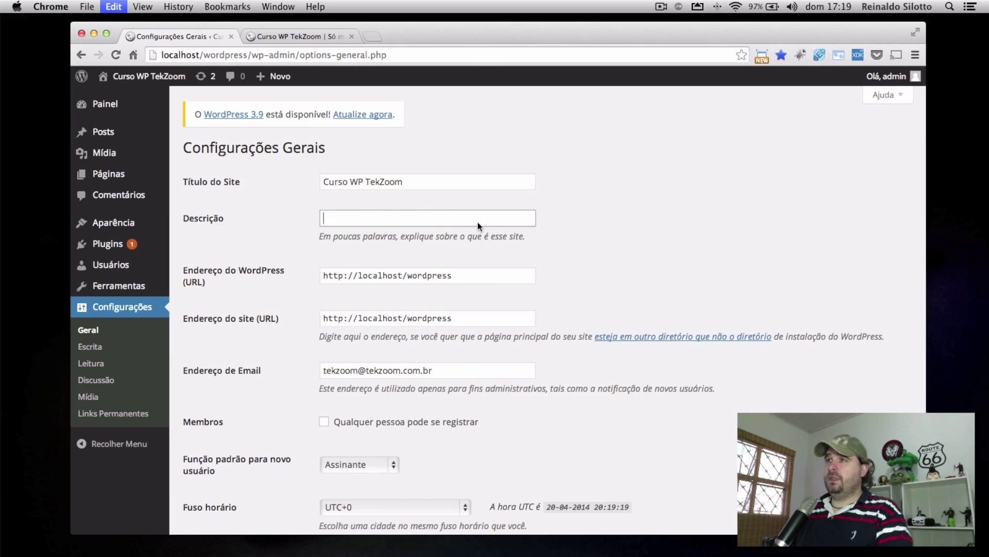
scroll(569, 307, down, 10)
click(232, 463)
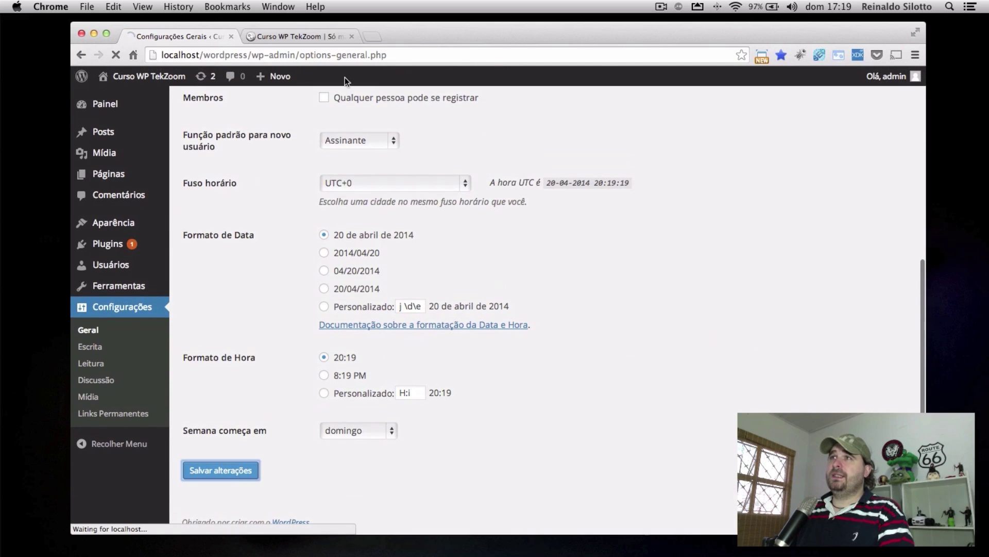
click(288, 36)
key(super+r)
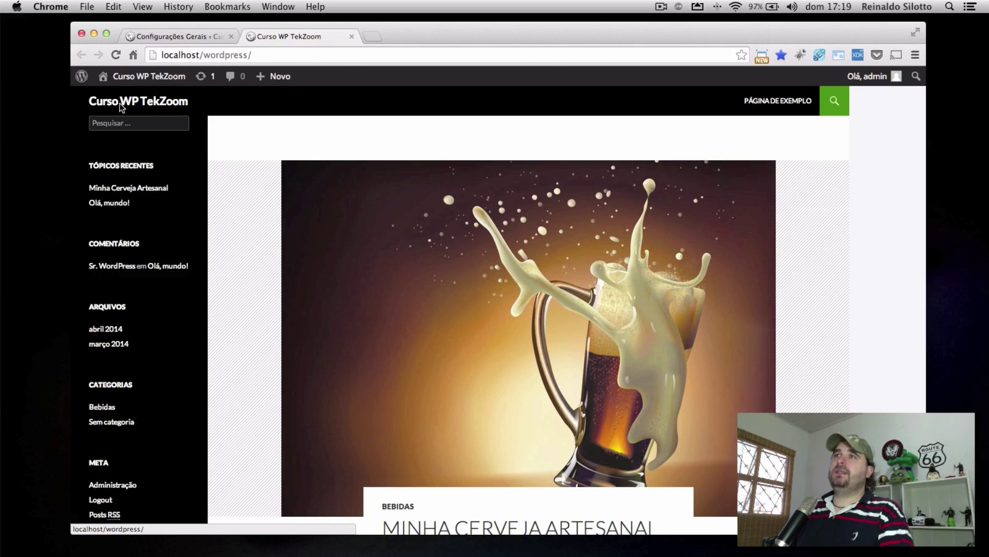
Type 'Só mais um site WordPress' back into the Descrição field
click(170, 36)
click(335, 250)
text(Só mais um site WordPress)
scroll(206, 252, down, 1)
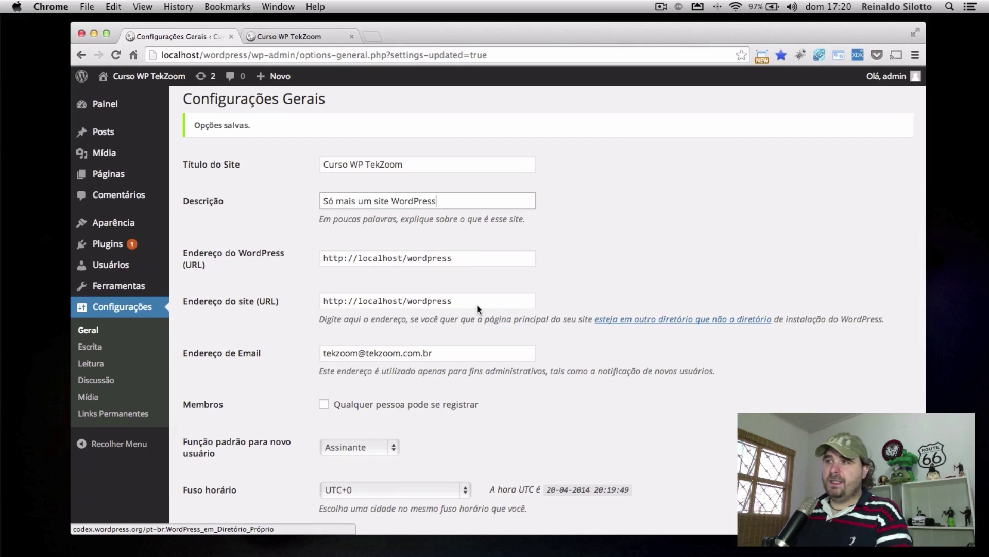
Inspect the WordPress and site address URLs, retyping the final 't' of localhost
drag(472, 260, 318, 257)
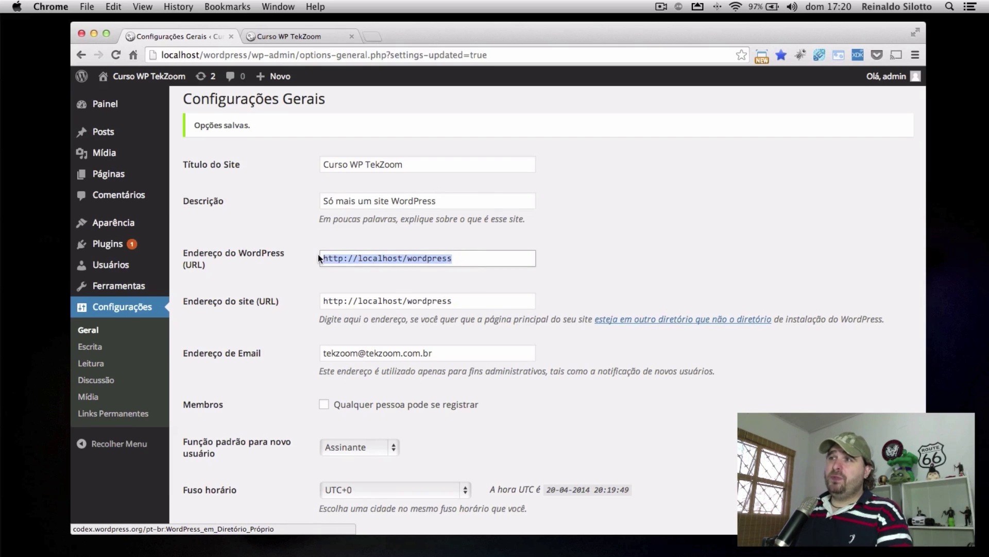
drag(456, 306, 379, 301)
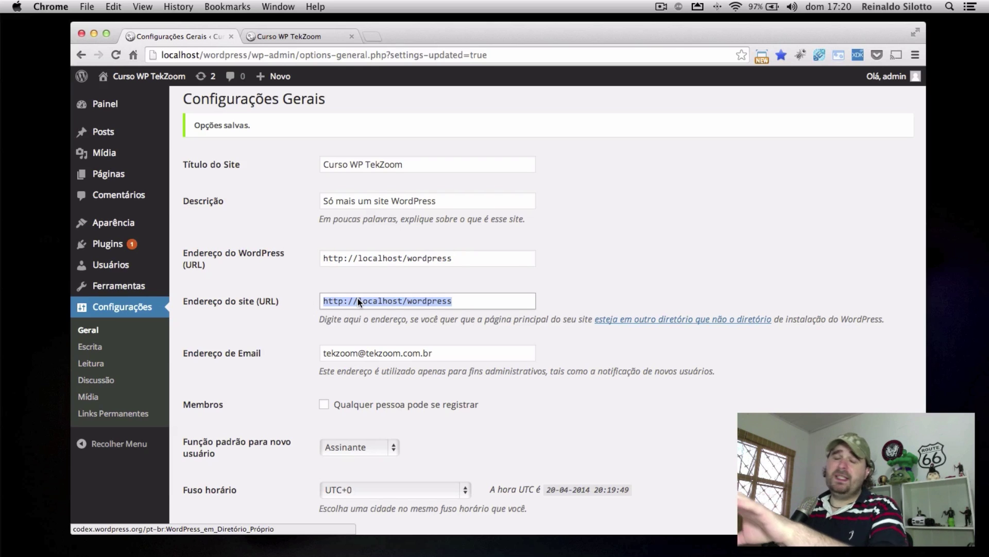
click(403, 258)
key(BackSpace)
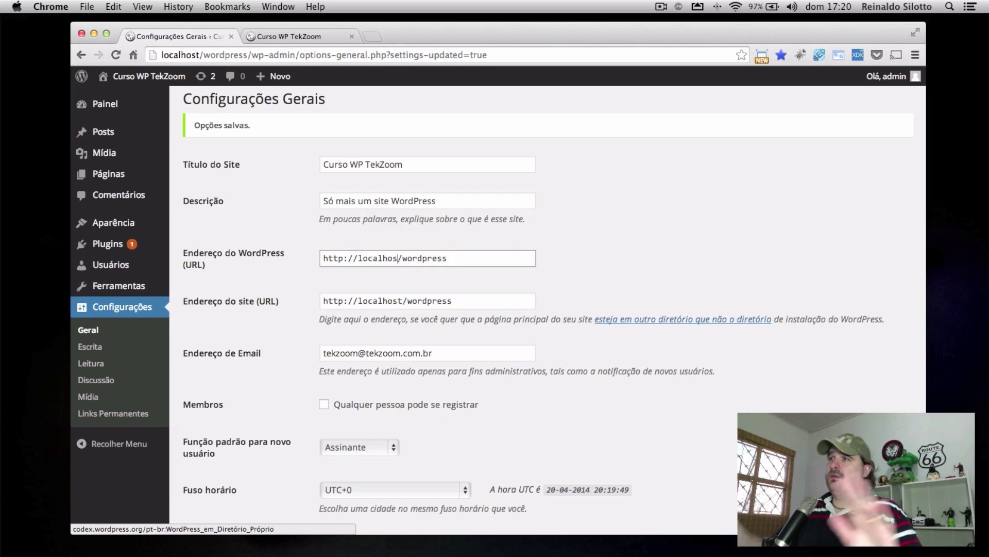
text(t)
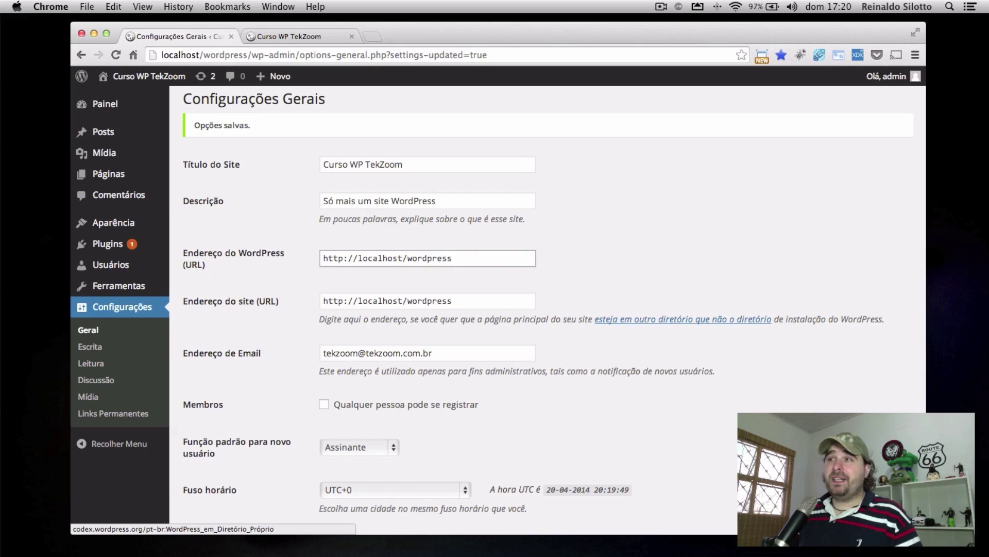
drag(492, 259, 334, 257)
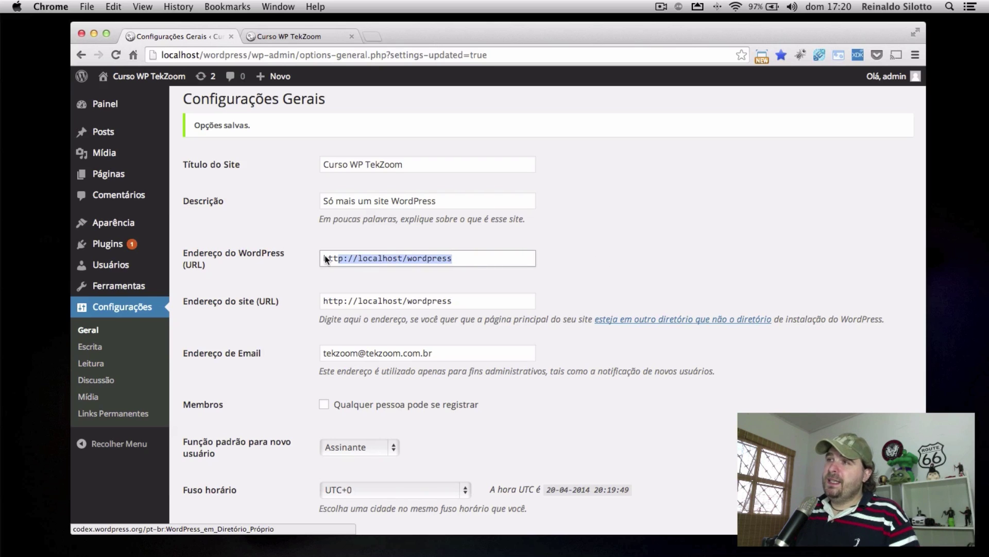
drag(452, 302, 300, 301)
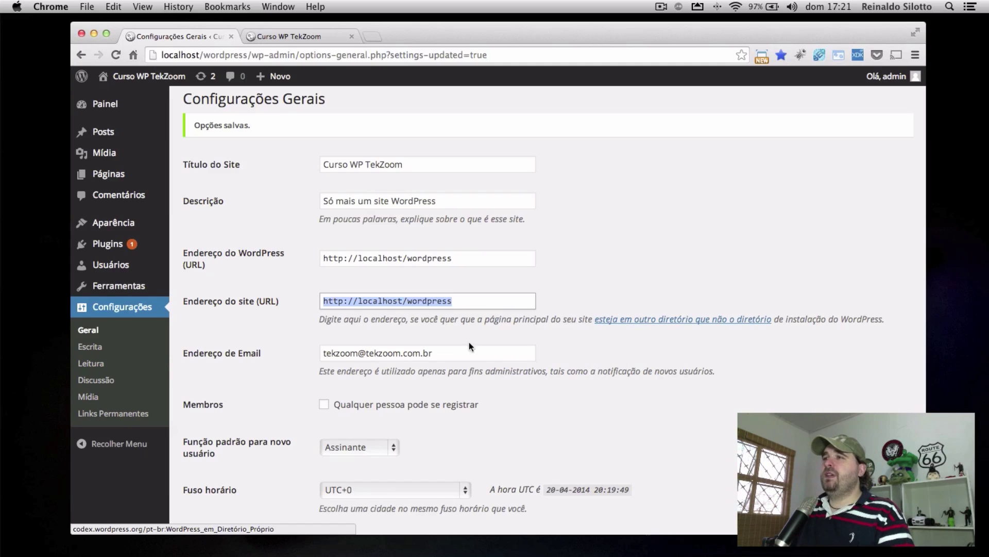
Enable 'Qualquer pessoa pode se registrar' under Membros
double_click(479, 353)
scroll(700, 356, down, 3)
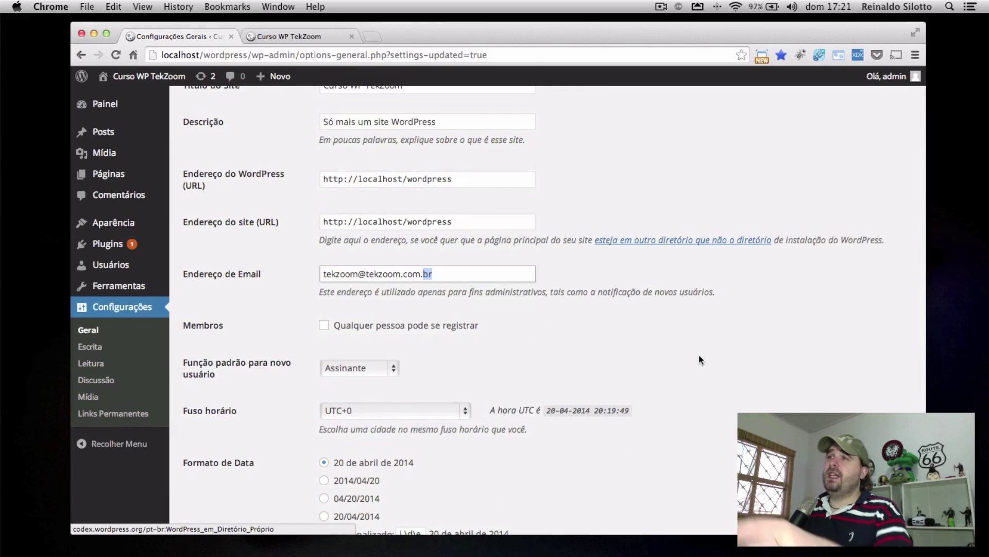
scroll(598, 314, down, 5)
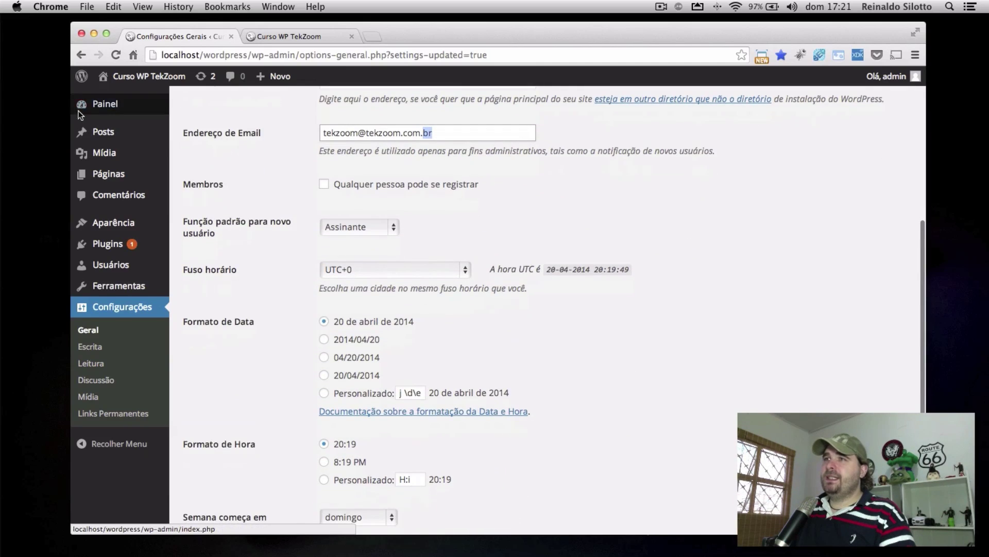
drag(206, 184, 225, 183)
click(344, 185)
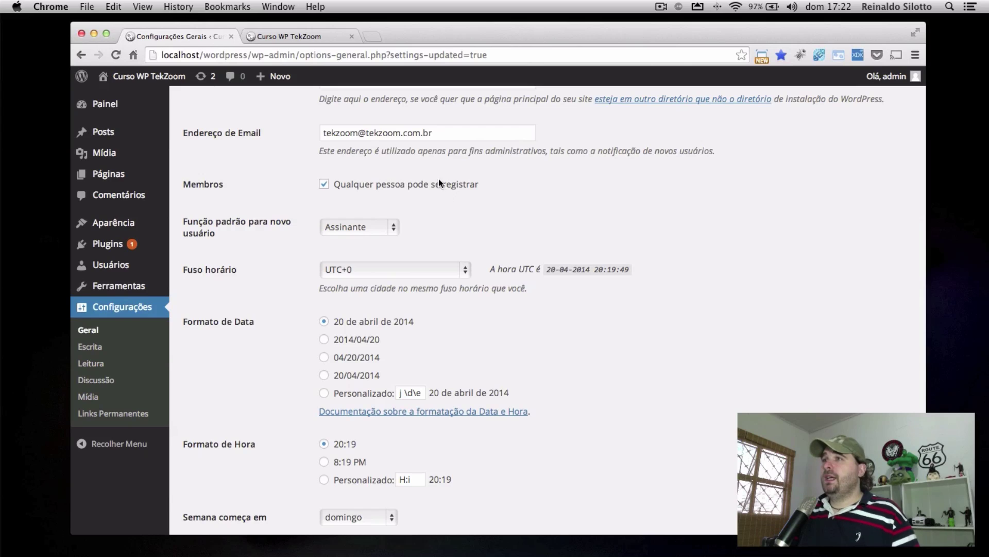
click(376, 186)
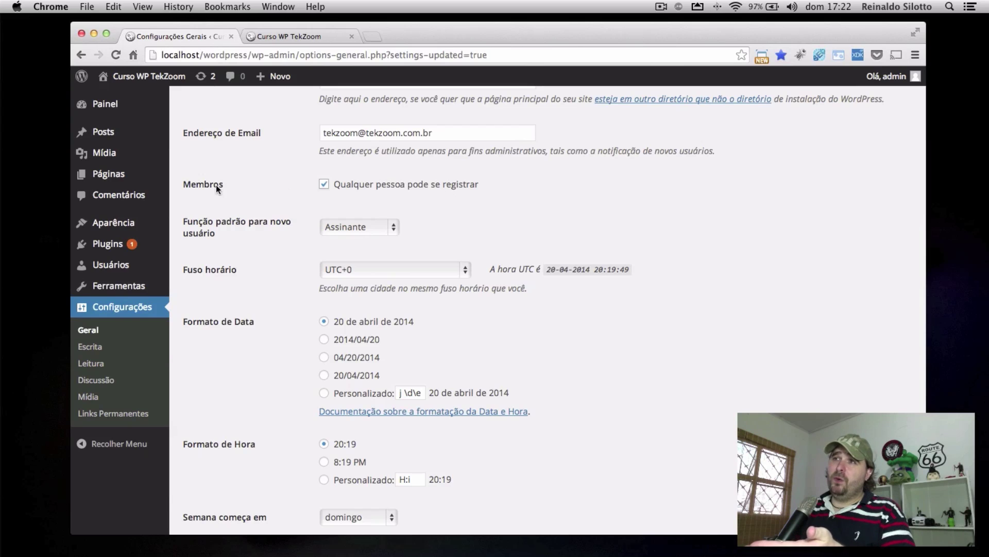
click(348, 231)
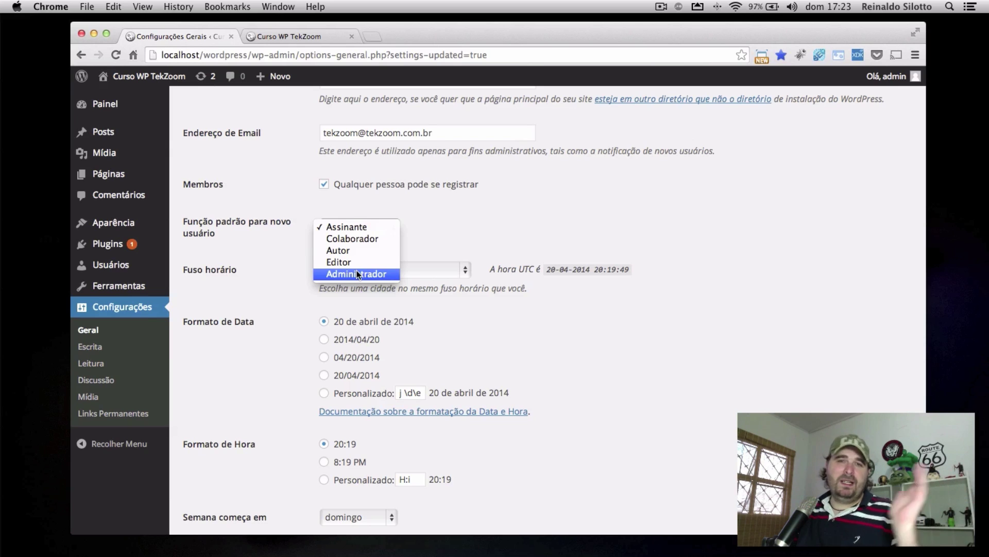
click(360, 227)
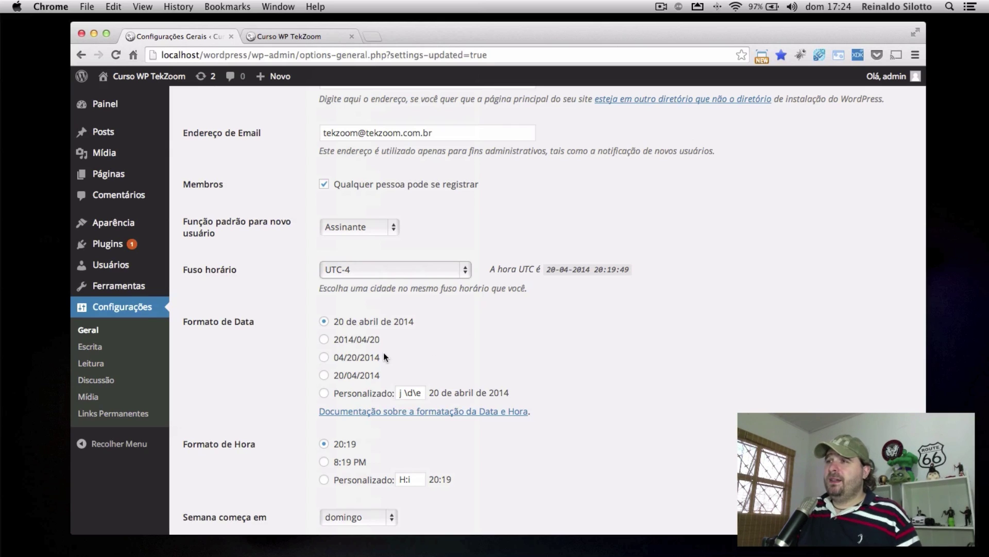
Choose the 20/04/2014 date format and keep the 24-hour 20:19 time format
click(362, 375)
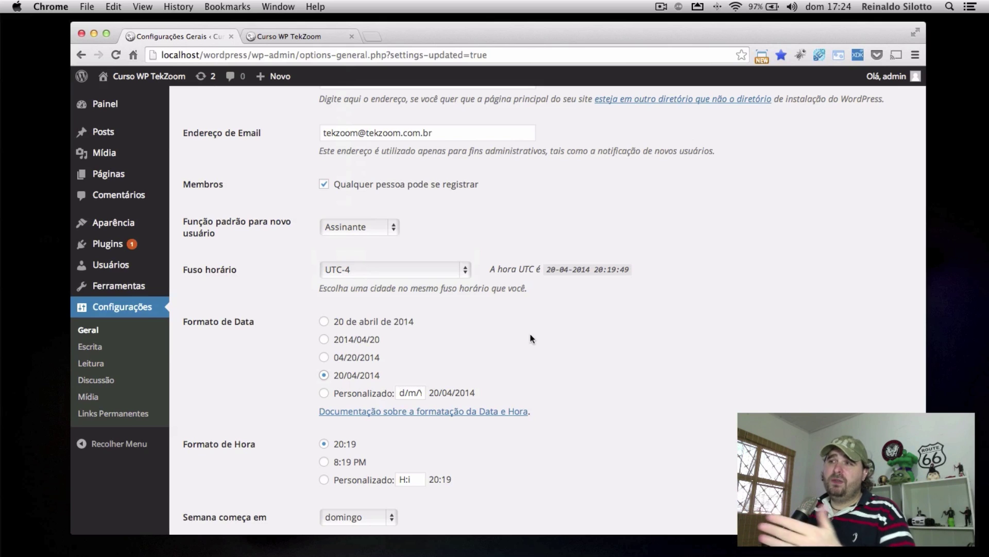
click(357, 393)
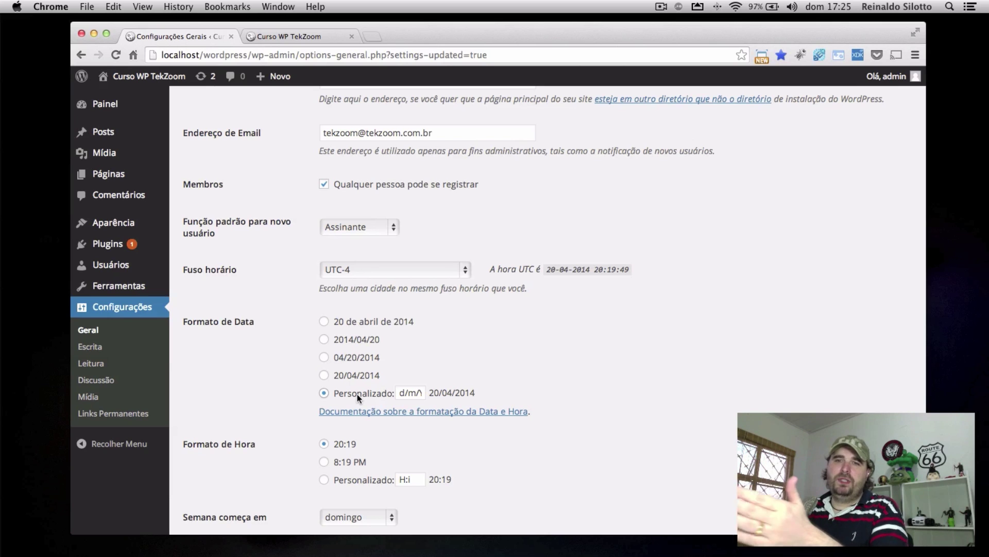
click(352, 380)
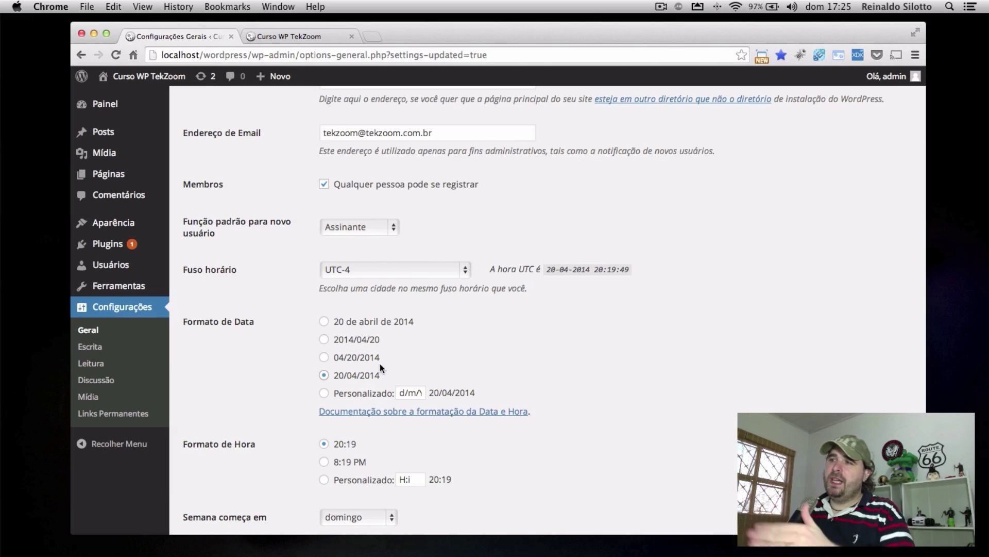
scroll(500, 382, down, 2)
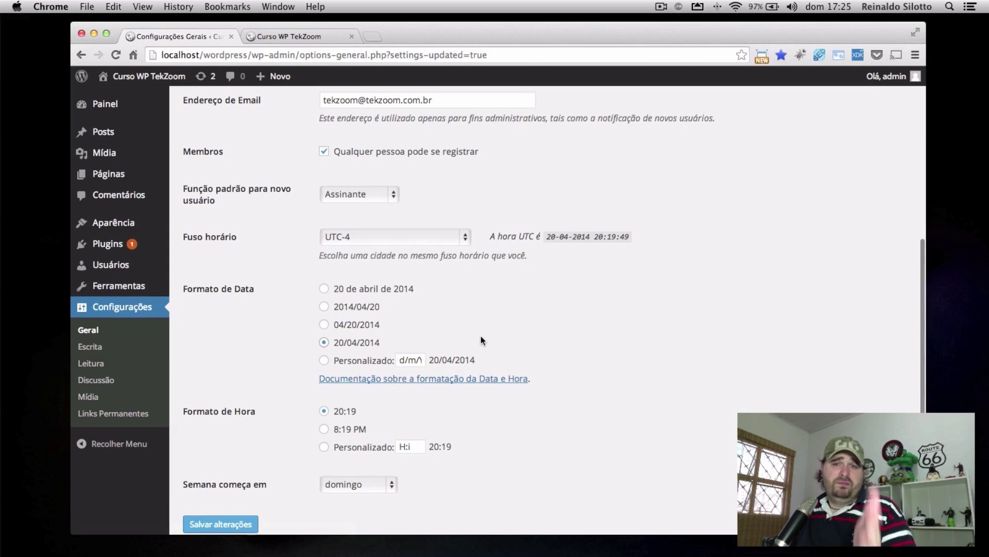
scroll(579, 360, down, 3)
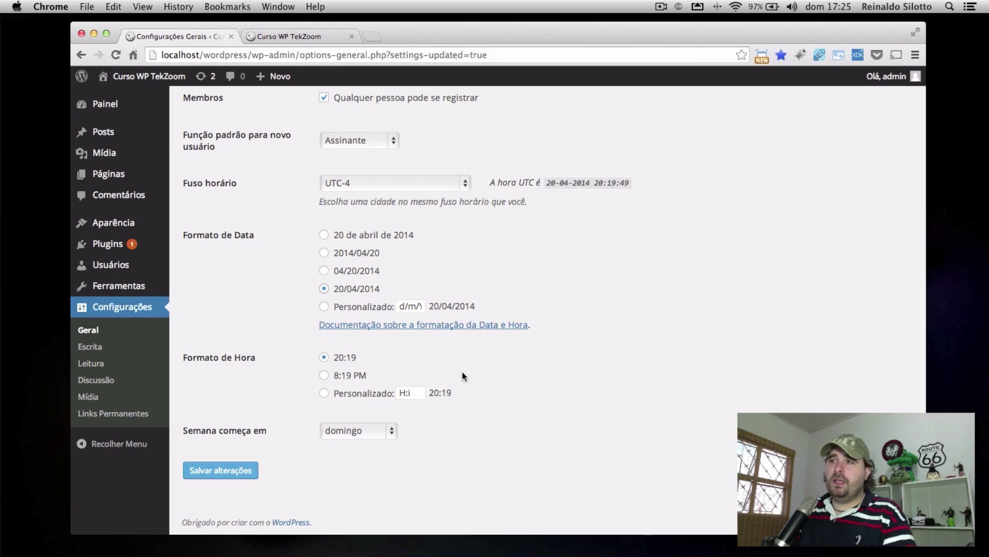
click(326, 374)
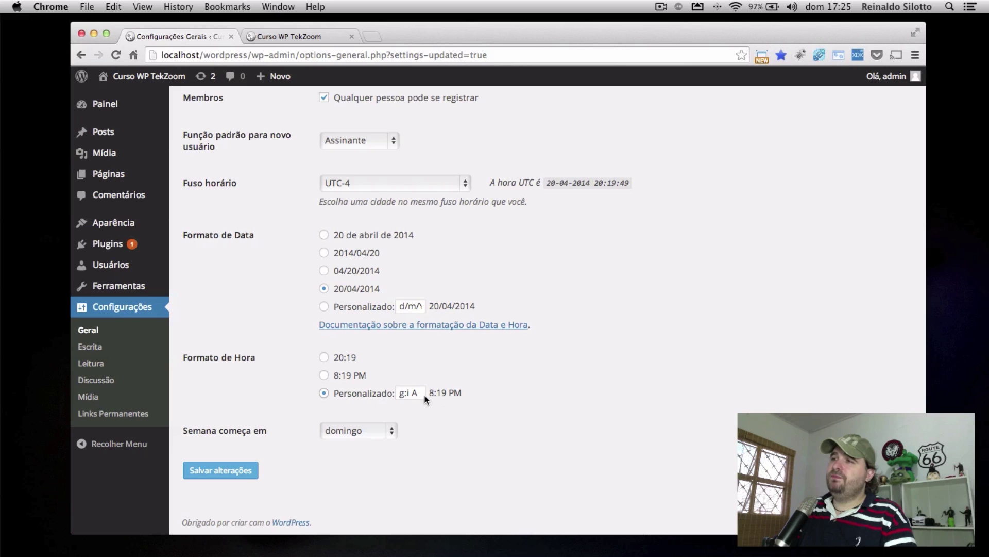
click(348, 361)
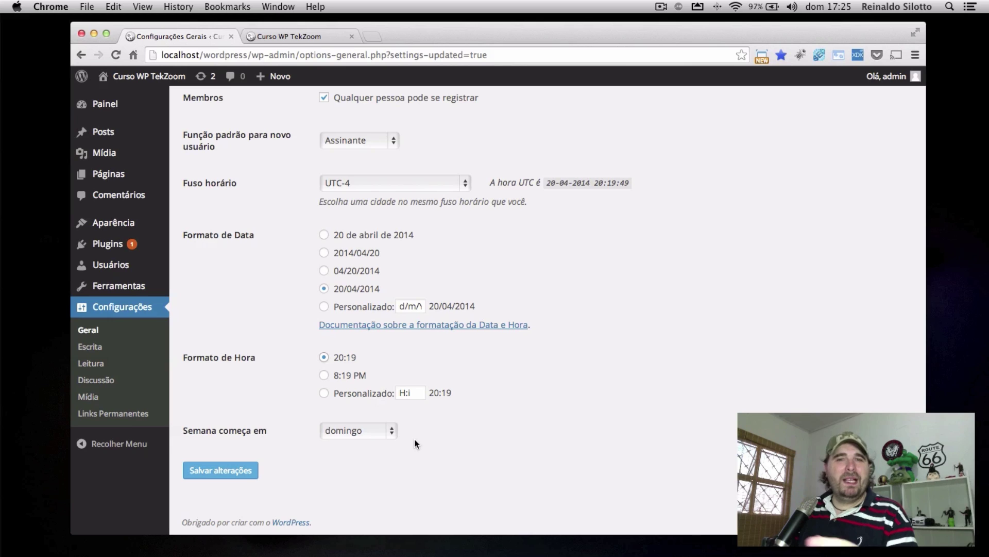
Try segunda-feira as the week's first day, then set it back to domingo
click(386, 434)
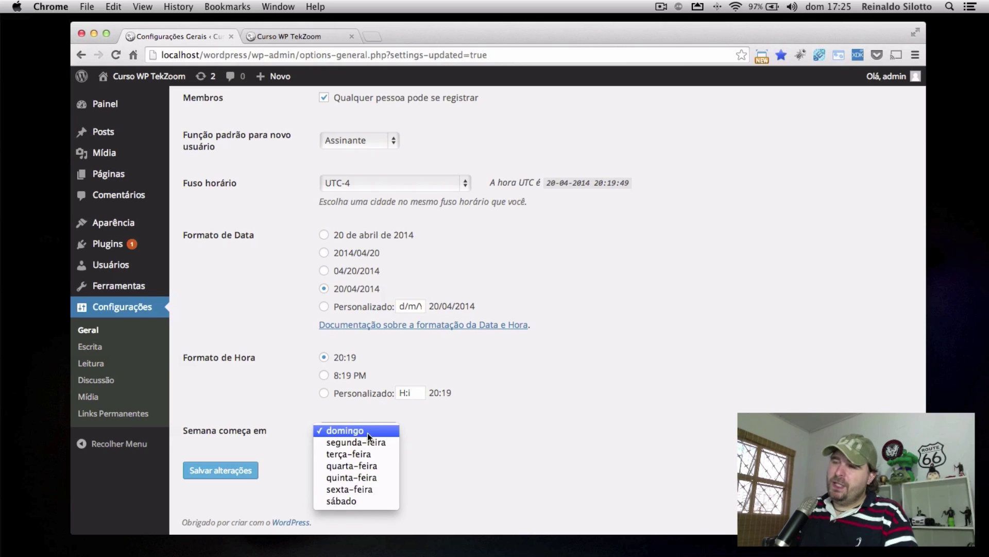
click(594, 416)
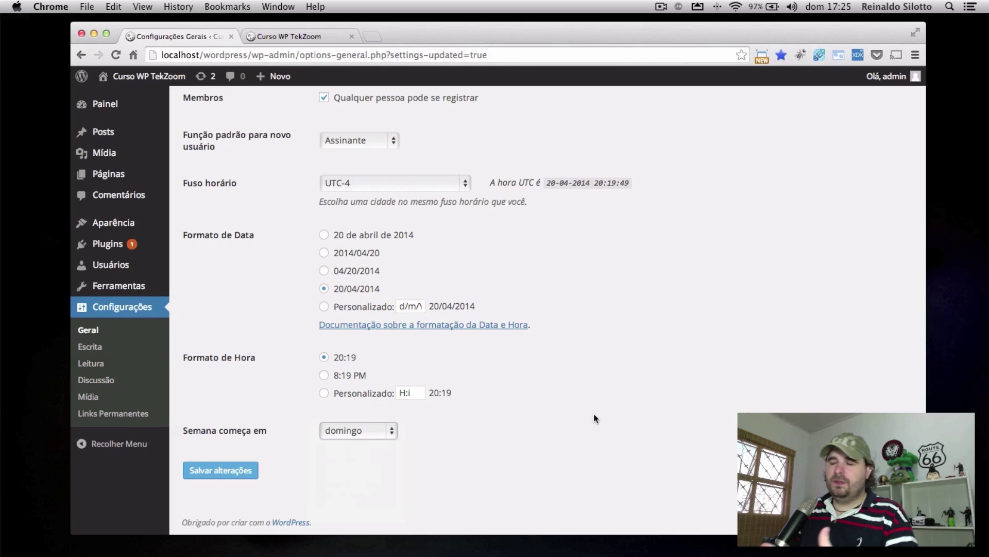
click(393, 429)
key(Return)
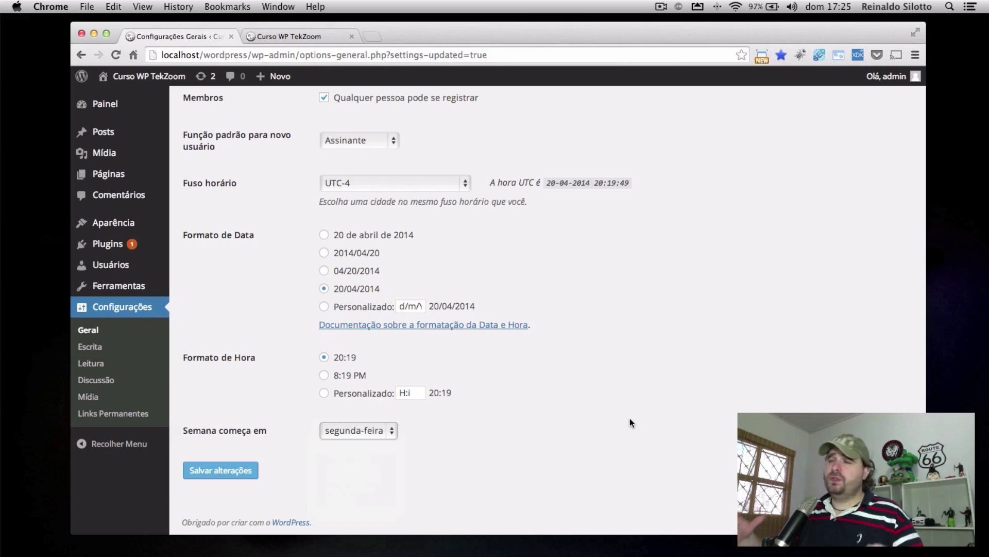
click(369, 432)
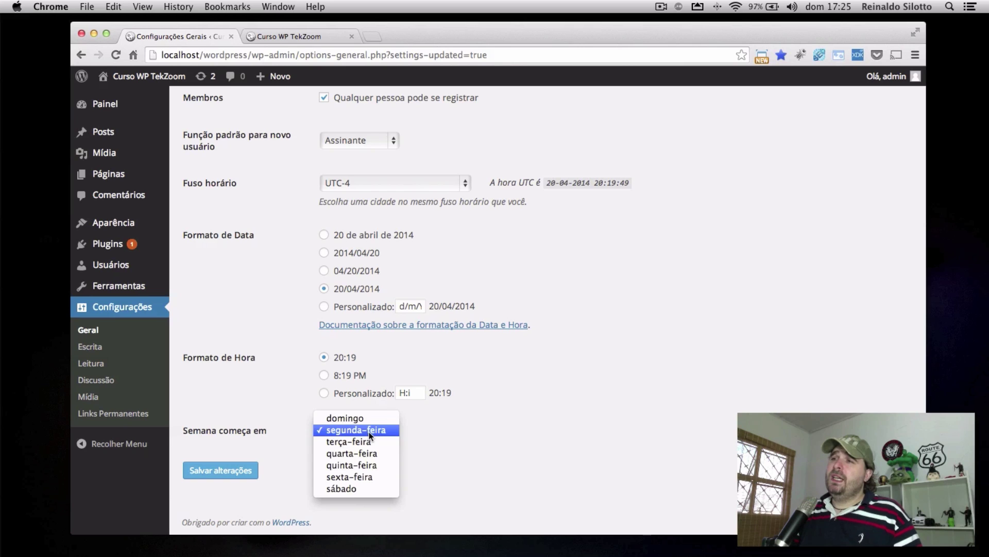
click(348, 420)
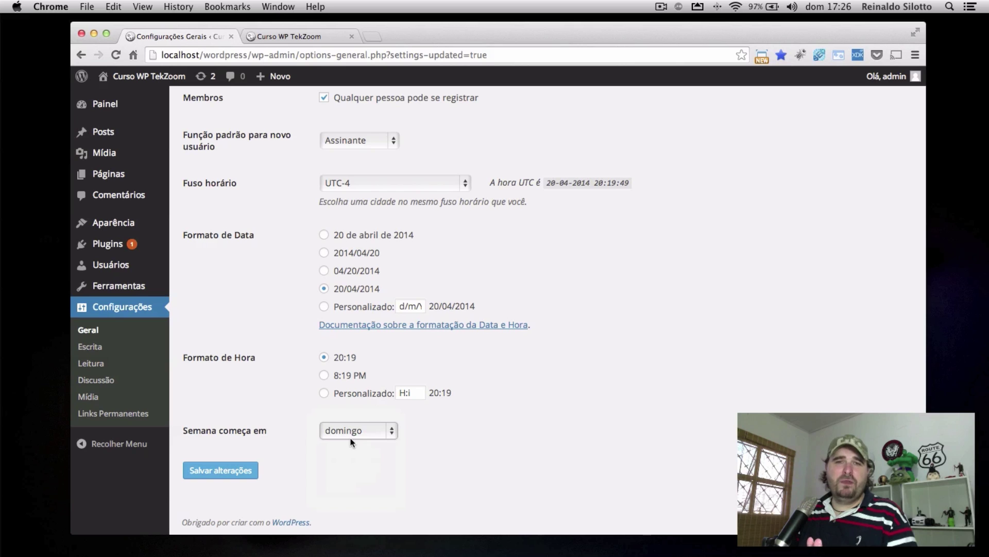
Save the general settings with these date and time choices
click(253, 470)
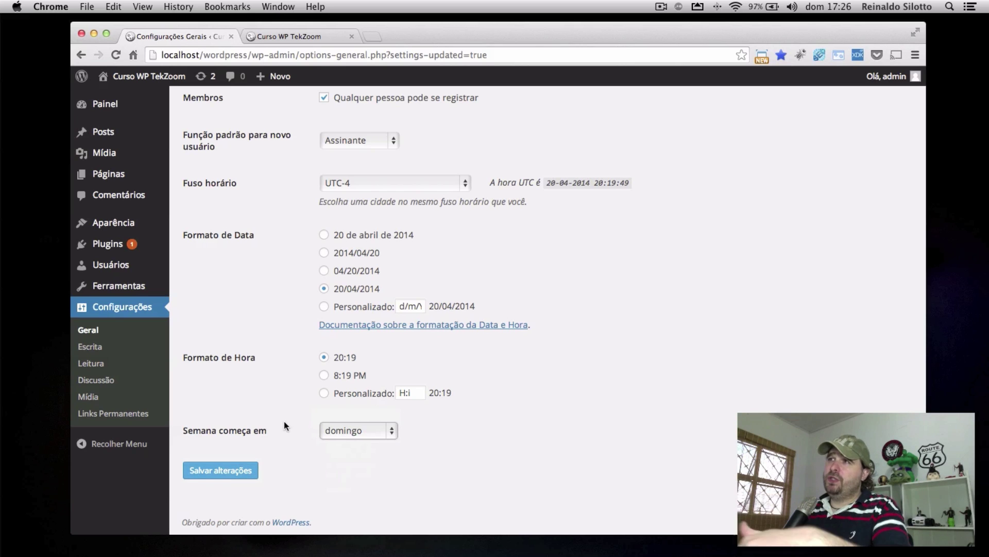
scroll(276, 420, down, 10)
click(217, 470)
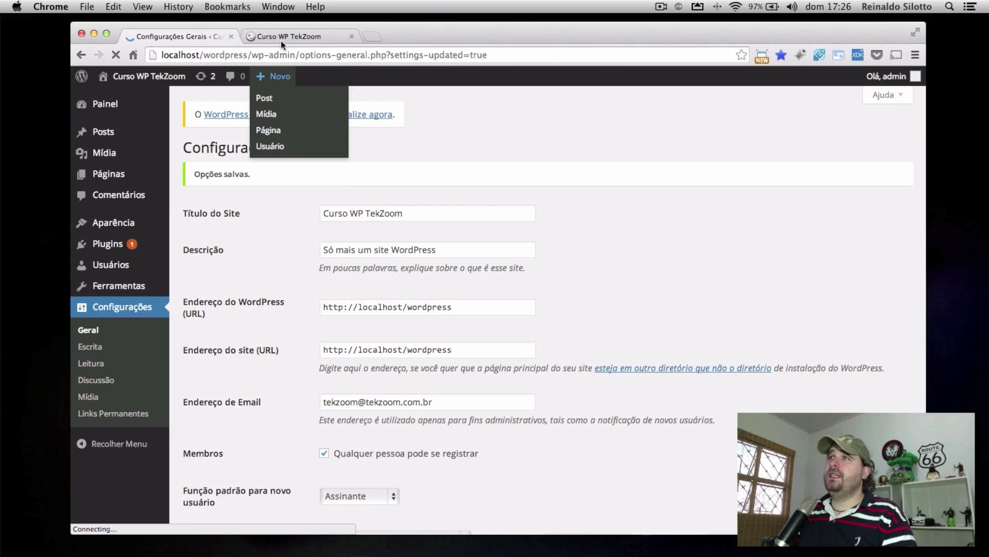
scroll(321, 233, down, 8)
Open Configurações > Escrita and scroll through the writing options
click(88, 346)
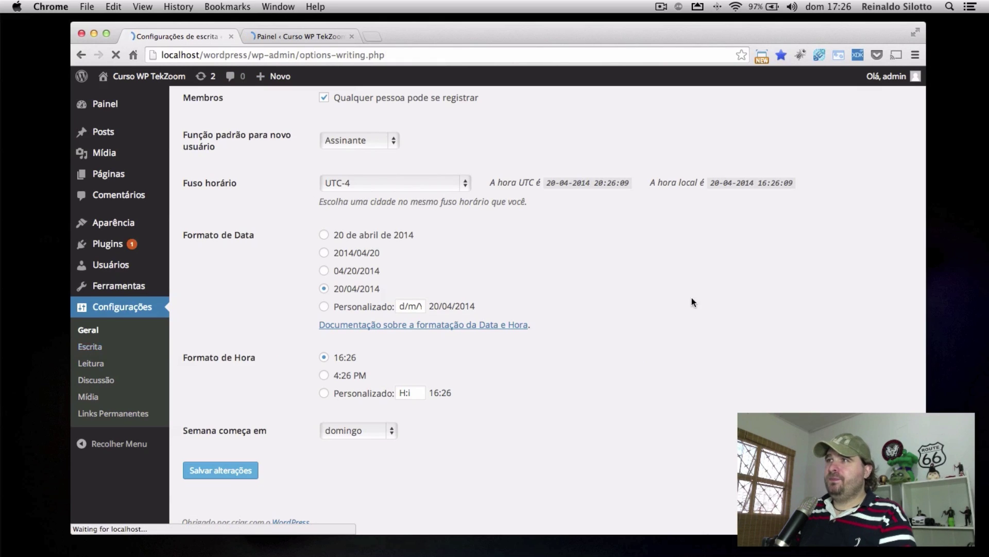
scroll(693, 303, down, 3)
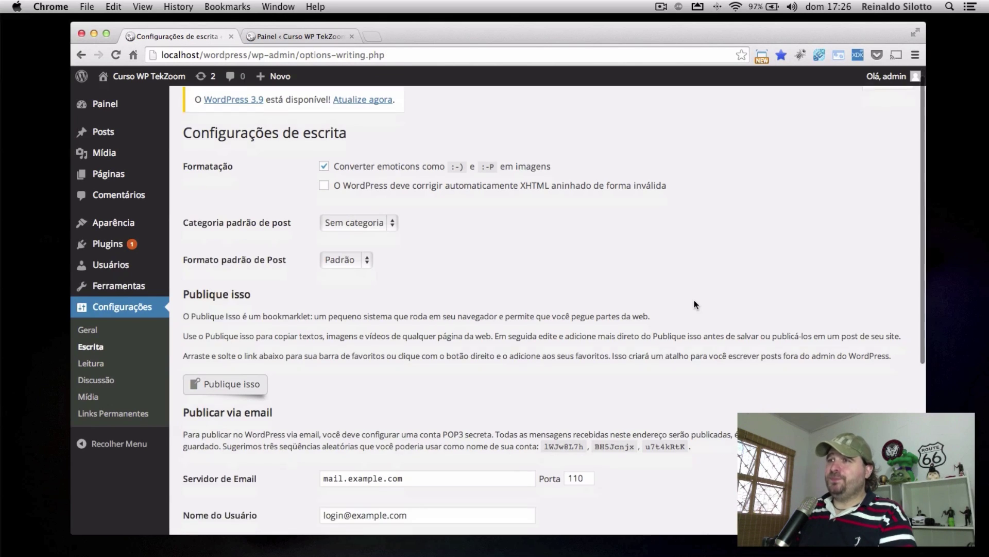
scroll(694, 304, down, 6)
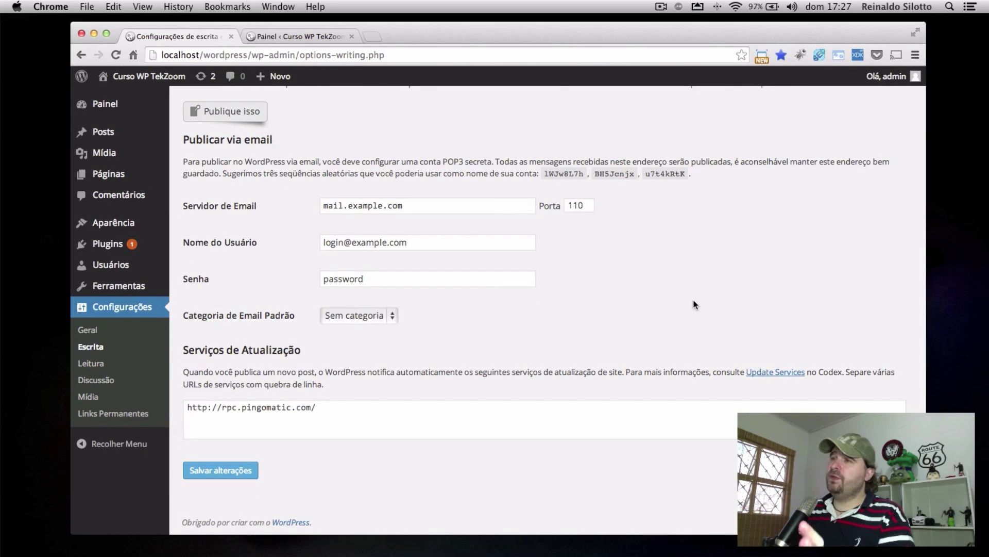
scroll(694, 304, up, 8)
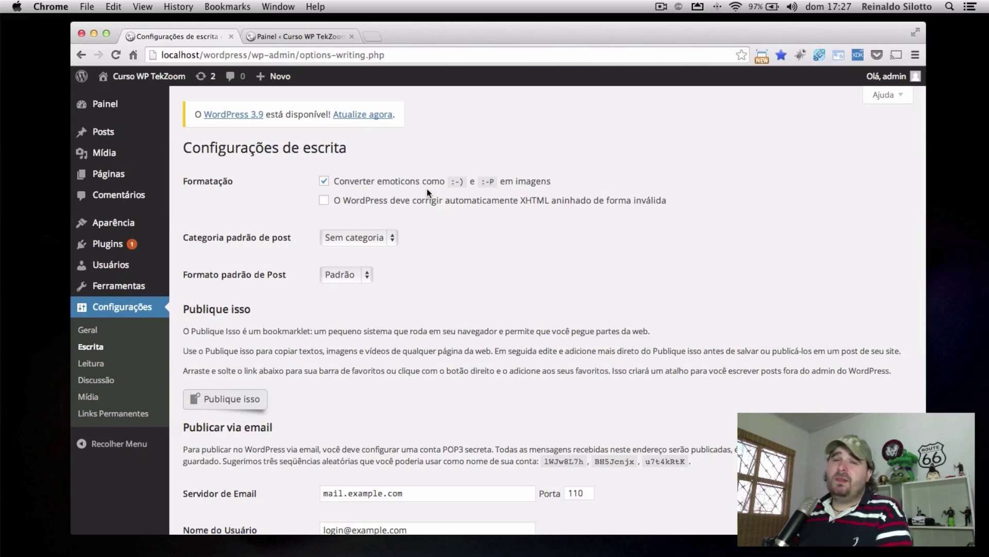
Post a ':)' comment on the Minha Cerveja Artesanal post from the live site
click(305, 36)
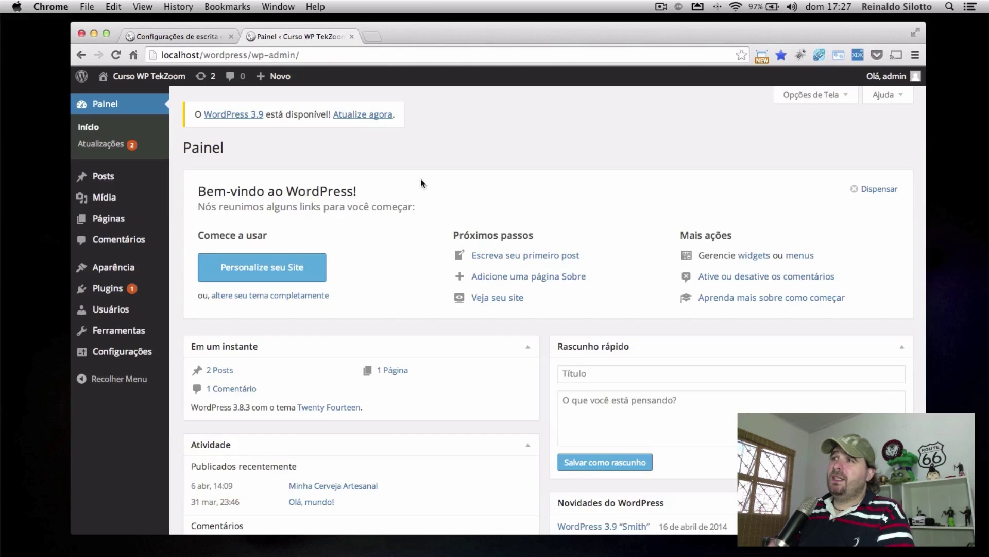
click(152, 75)
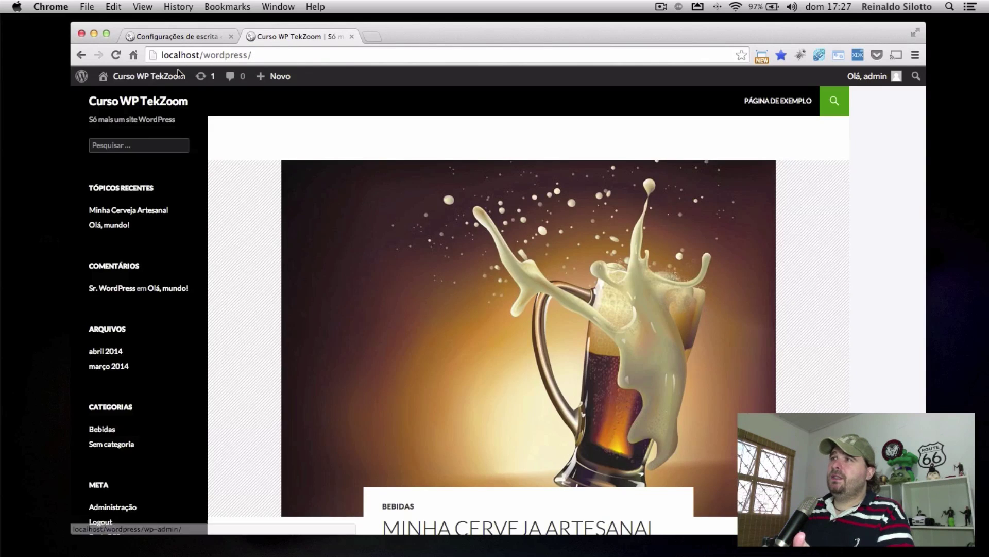
scroll(486, 227, down, 5)
click(487, 270)
scroll(489, 268, down, 20)
click(433, 349)
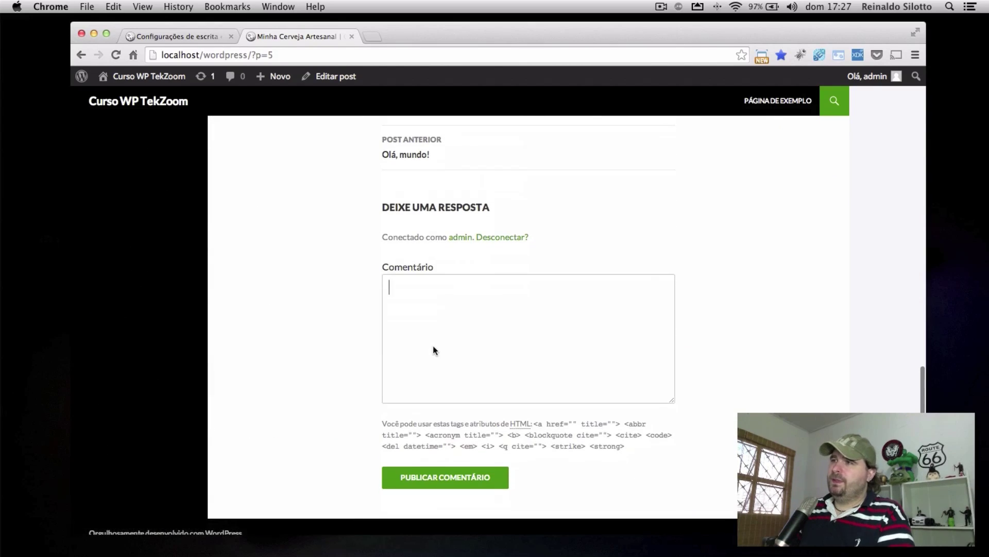
text(:))
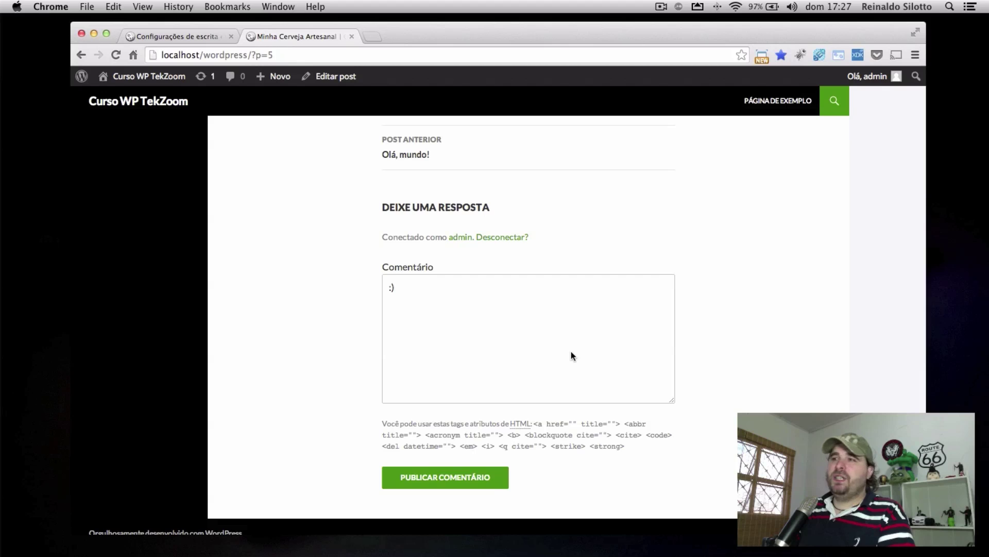
click(491, 482)
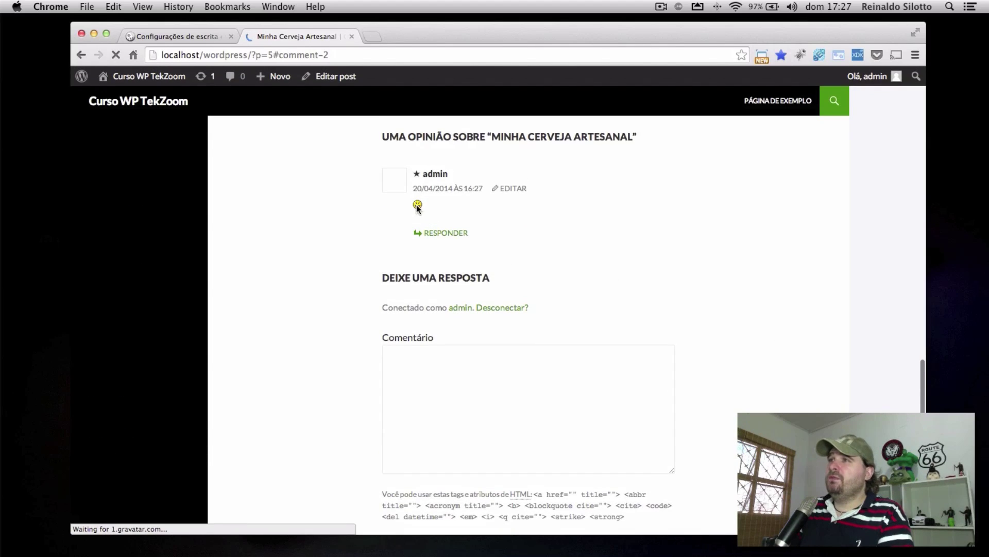
Uncheck Converter emoticons in Writing Settings and save
click(172, 36)
click(323, 180)
scroll(465, 266, down, 6)
click(203, 469)
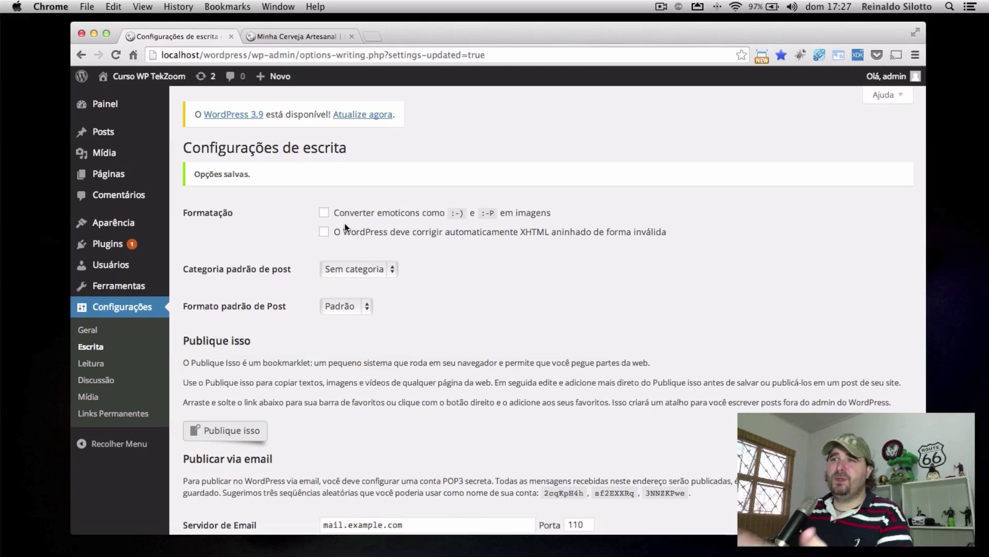
Publish a second ':(' comment on the post
click(274, 34)
scroll(426, 364, down, 1)
click(425, 369)
text(:()
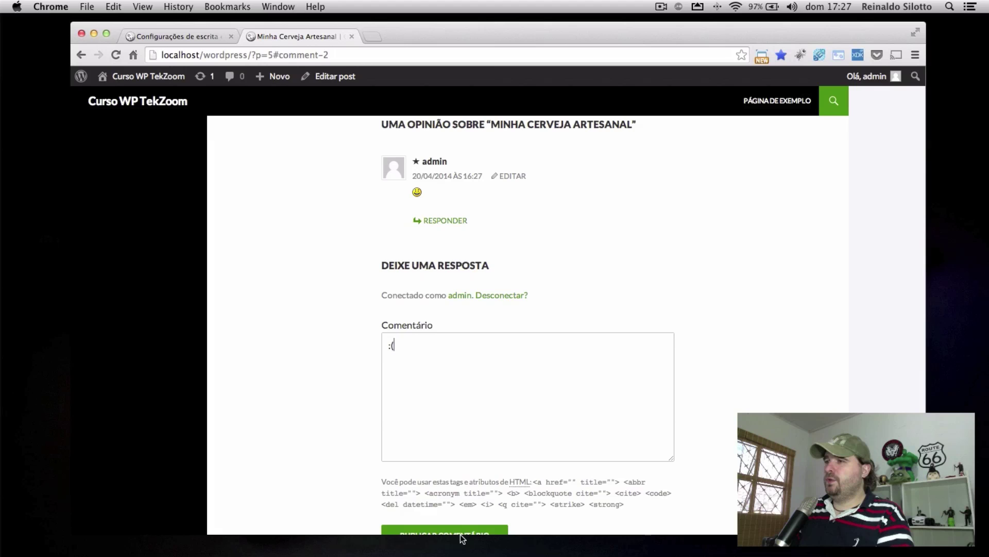
click(460, 529)
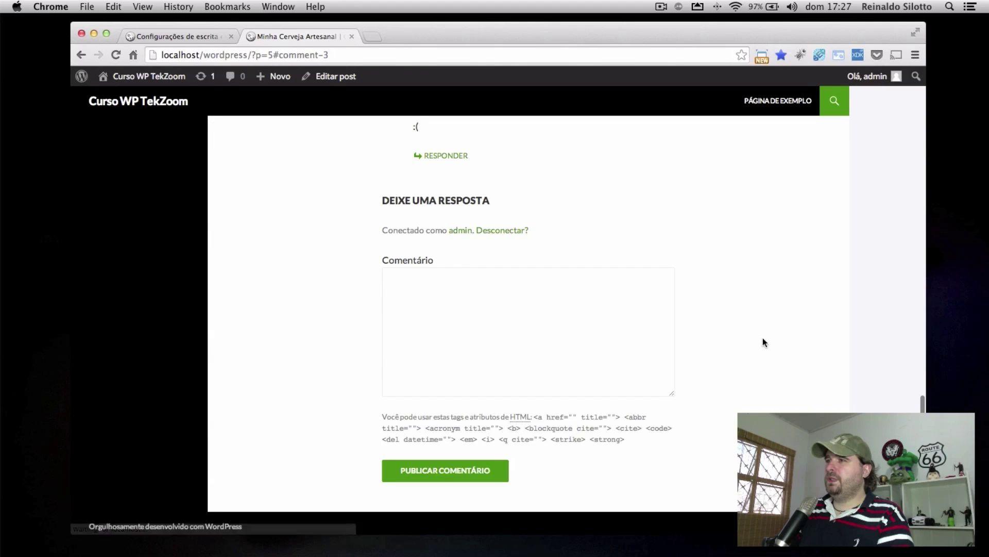
scroll(435, 229, up, 3)
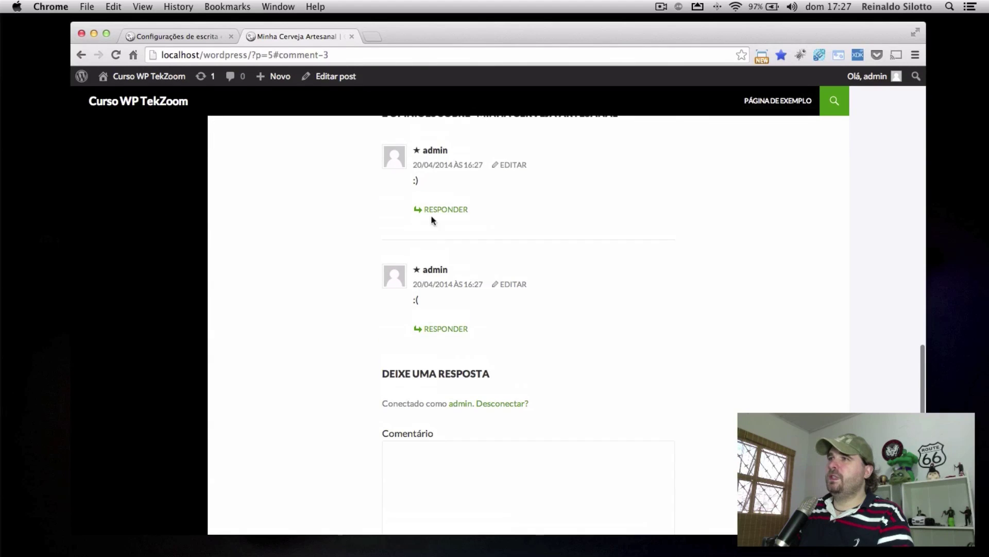
Re-enable Converter emoticons and save the writing settings
click(197, 39)
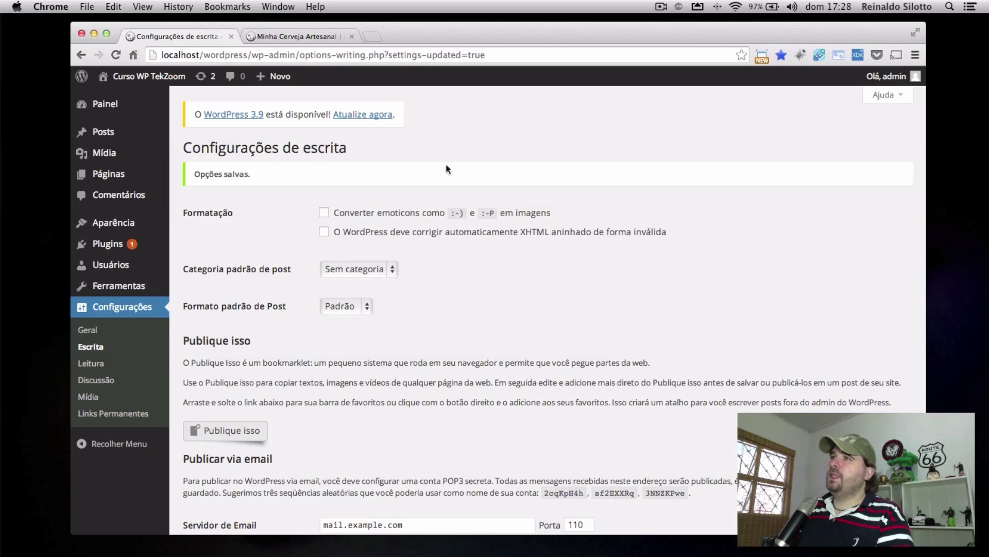
click(388, 213)
scroll(534, 298, down, 10)
click(246, 470)
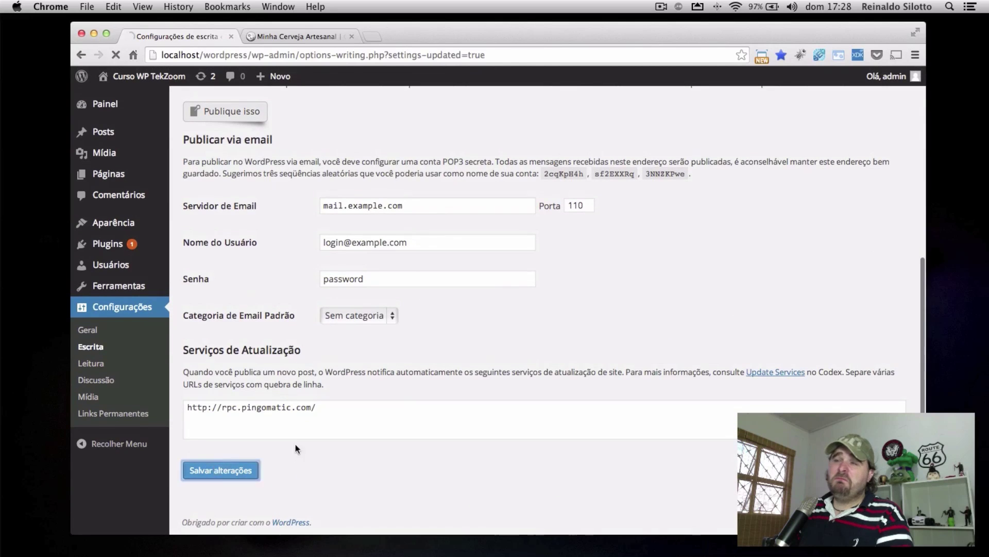
Reload the post to see the smiley images, then return to Writing Settings
click(283, 39)
key(super+r)
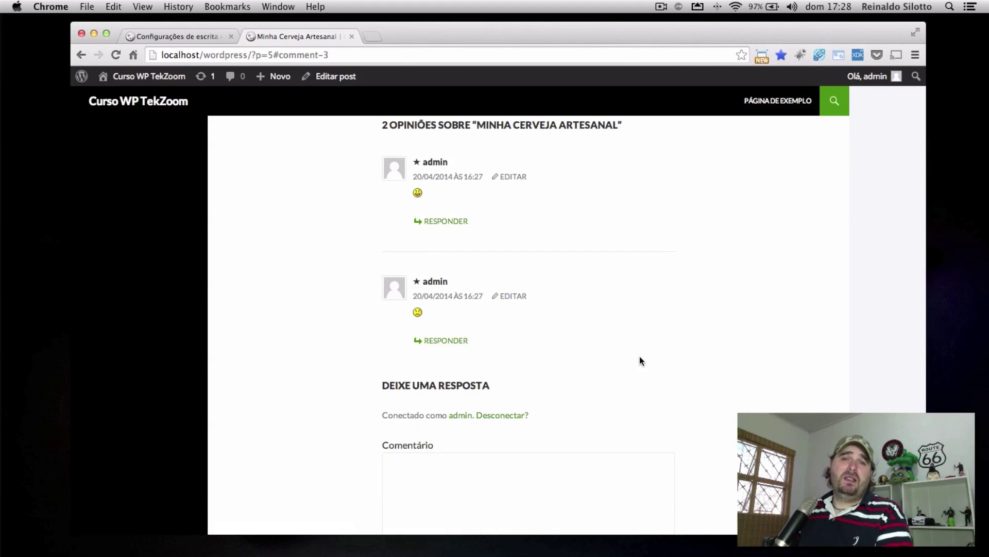
click(138, 37)
scroll(552, 317, down, 1)
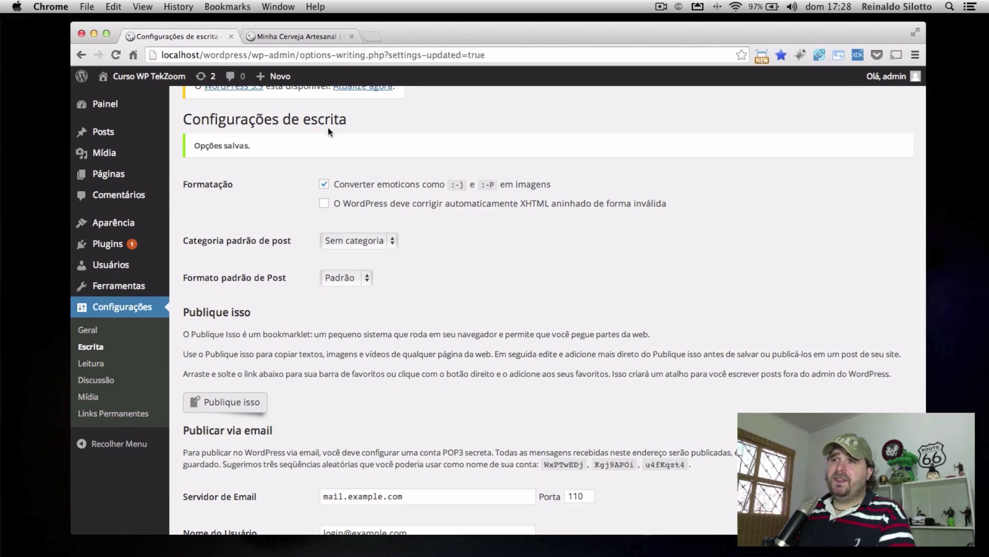
click(278, 37)
scroll(547, 480, down, 1)
scroll(490, 433, down, 4)
scroll(459, 438, down, 3)
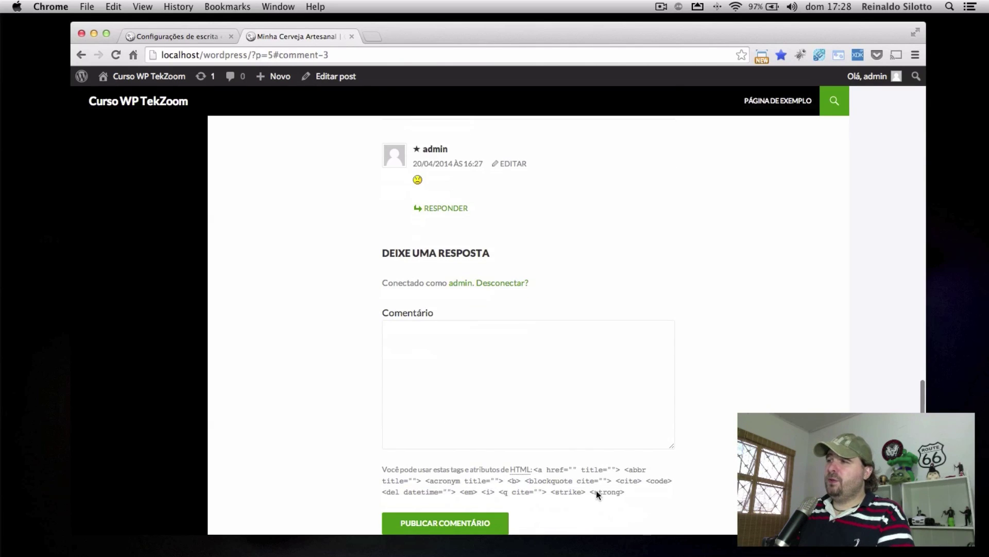
drag(497, 469, 590, 472)
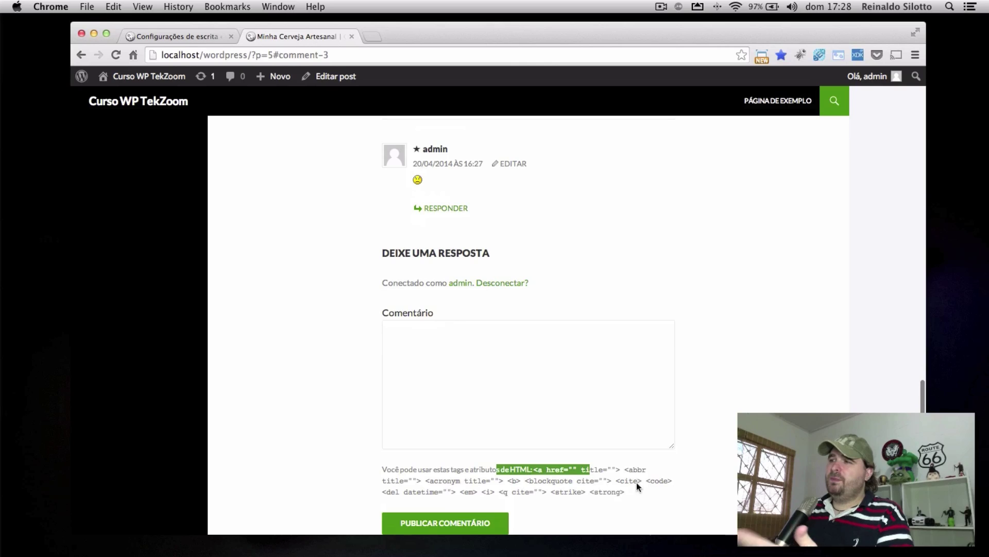
click(173, 36)
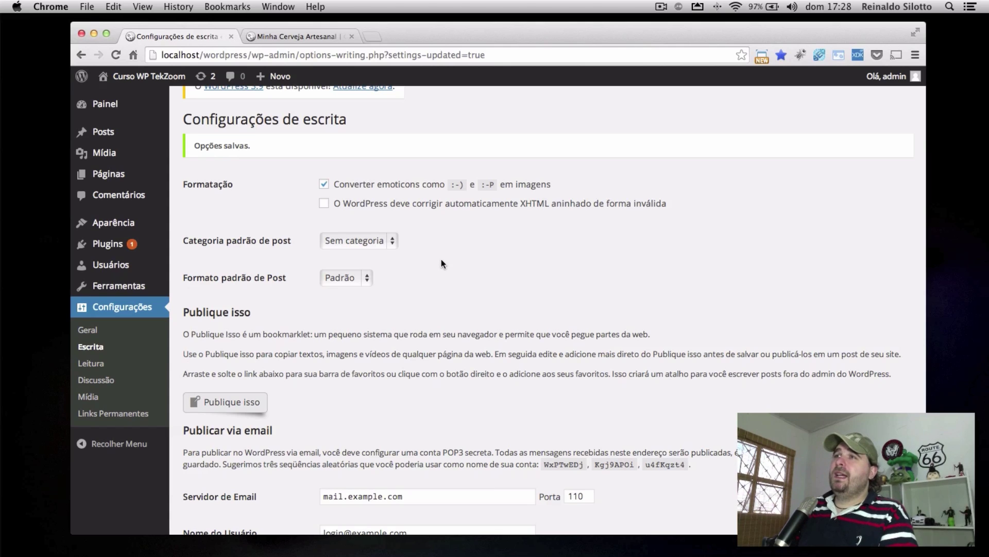
scroll(441, 258, down, 1)
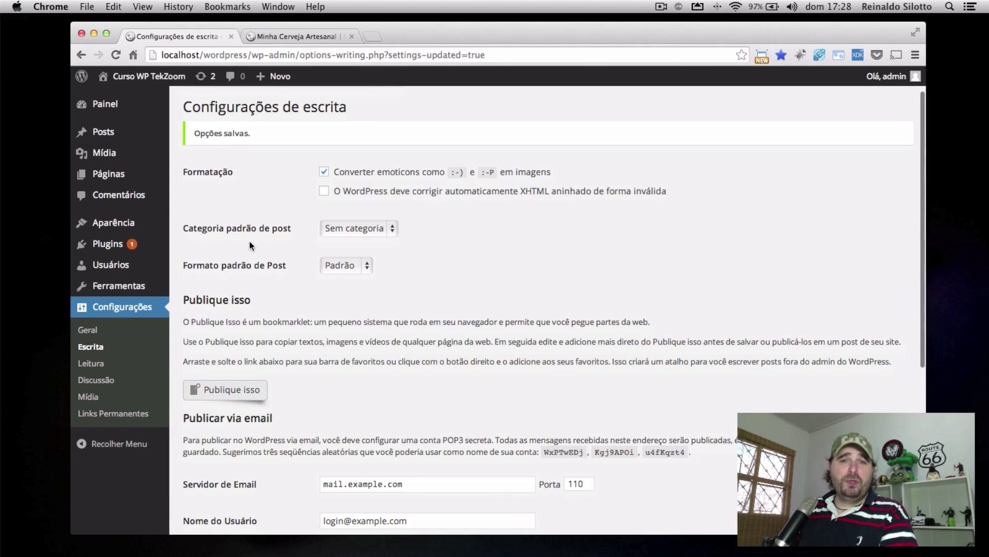
Choose Bebidas as Categoria padrão de post and Vídeo as Formato padrão de Post
click(349, 230)
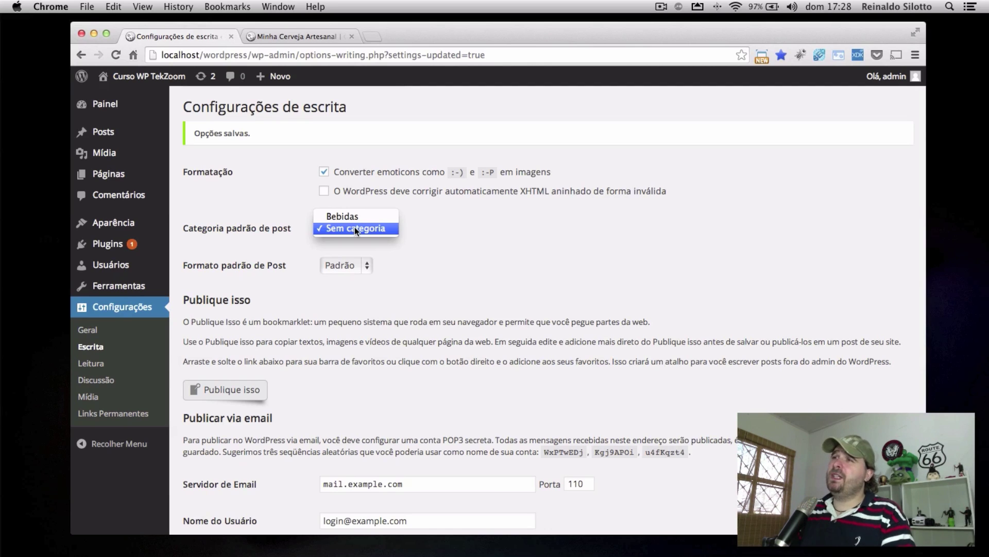
click(351, 217)
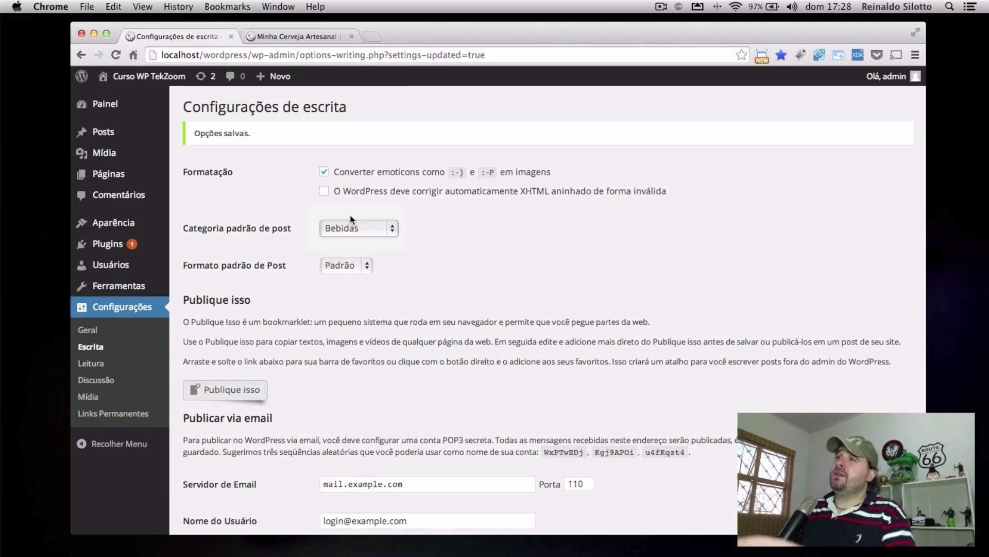
click(354, 265)
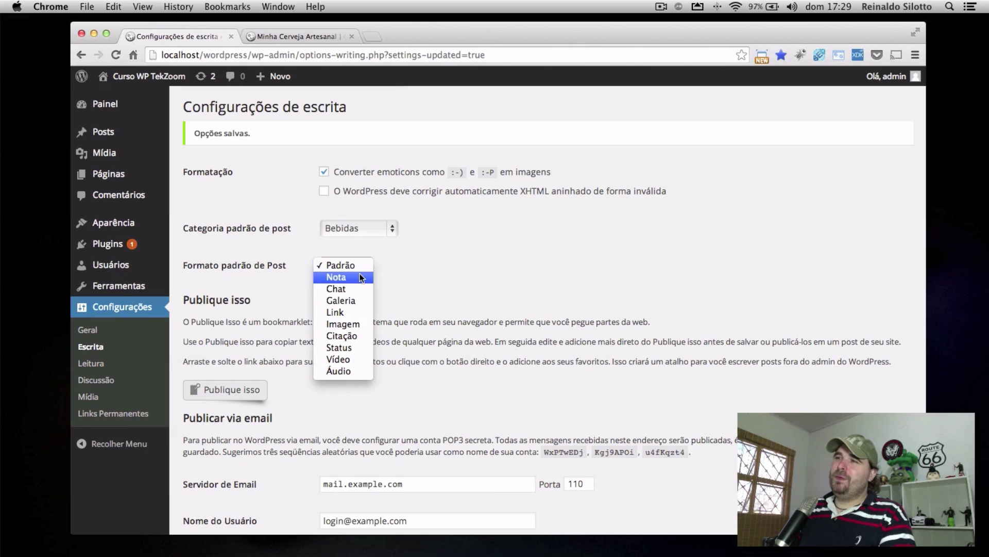
click(358, 359)
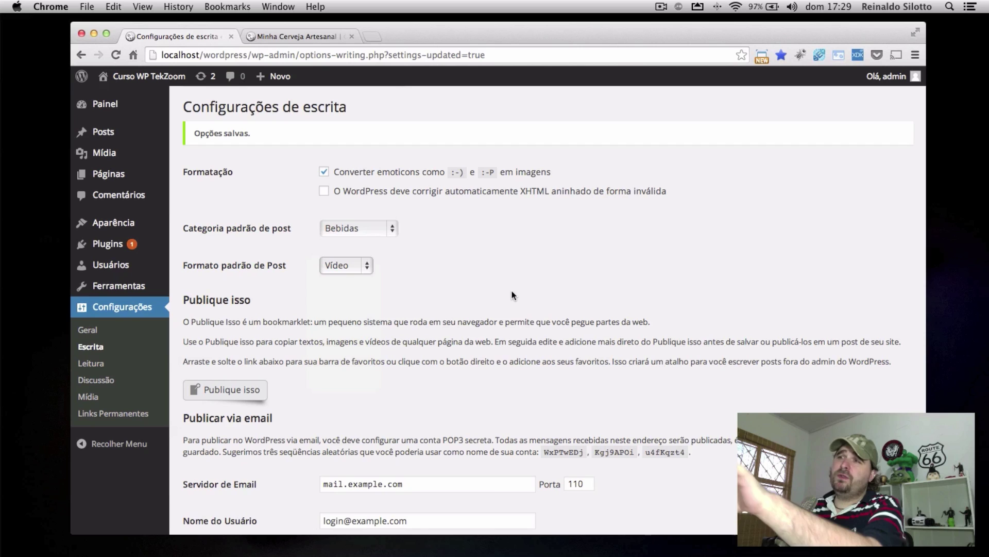
scroll(243, 275, down, 3)
drag(185, 267, 503, 289)
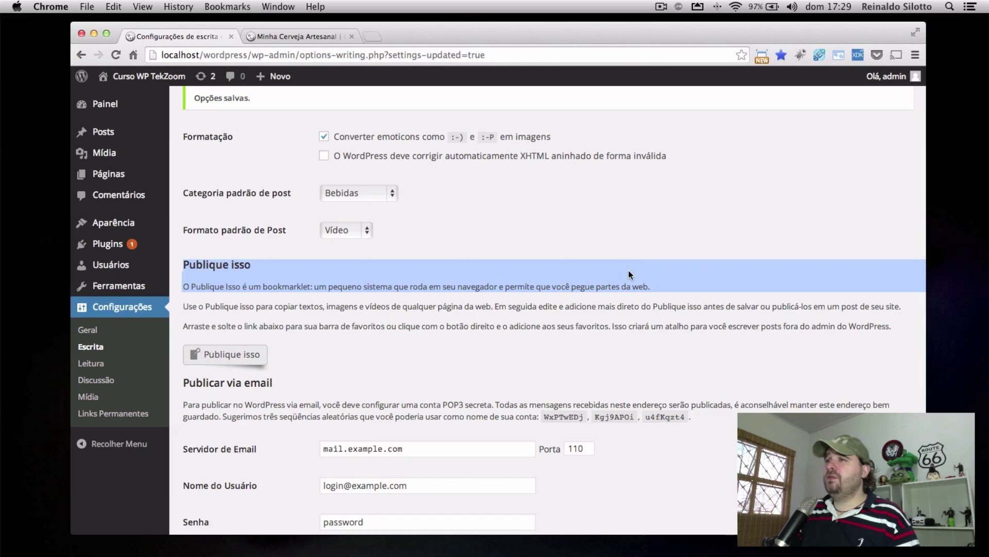
scroll(632, 270, down, 5)
drag(218, 148, 286, 161)
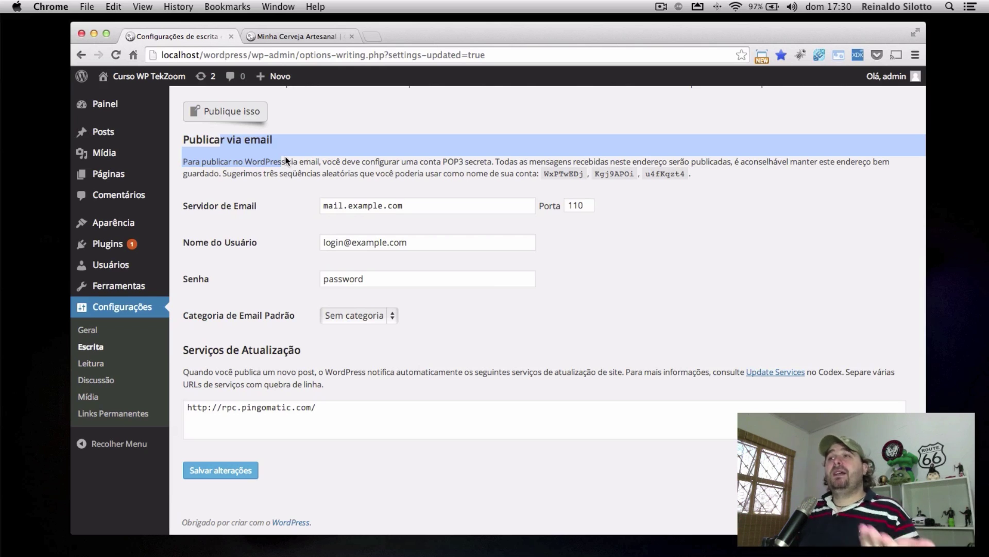
Clear the text highlight and go to the Configurações > Leitura (Reading) settings page
click(577, 335)
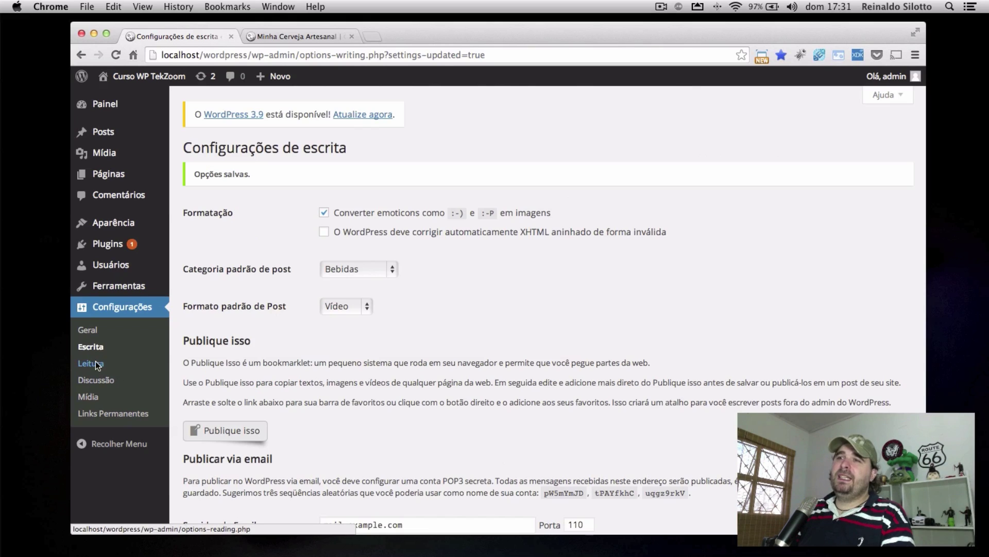
click(94, 362)
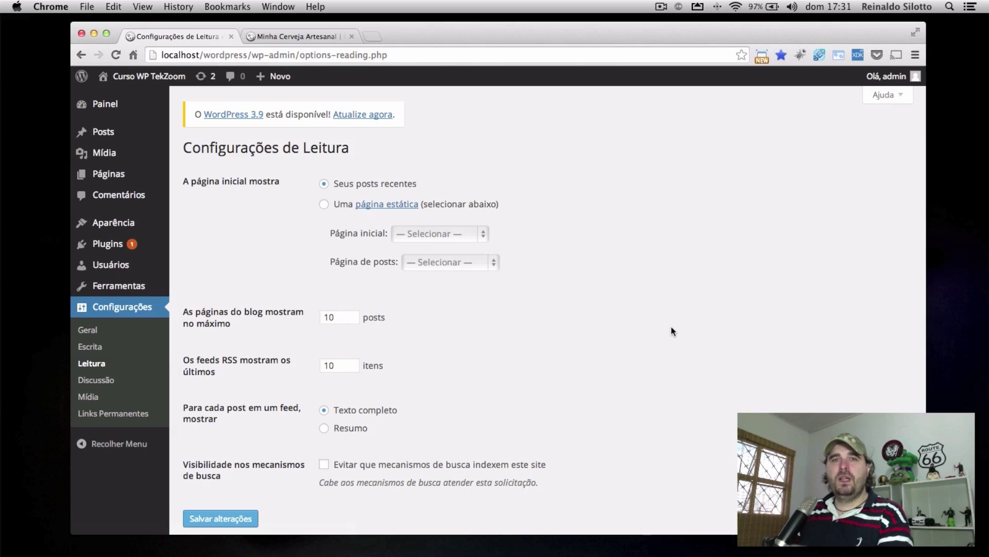
scroll(671, 322, down, 1)
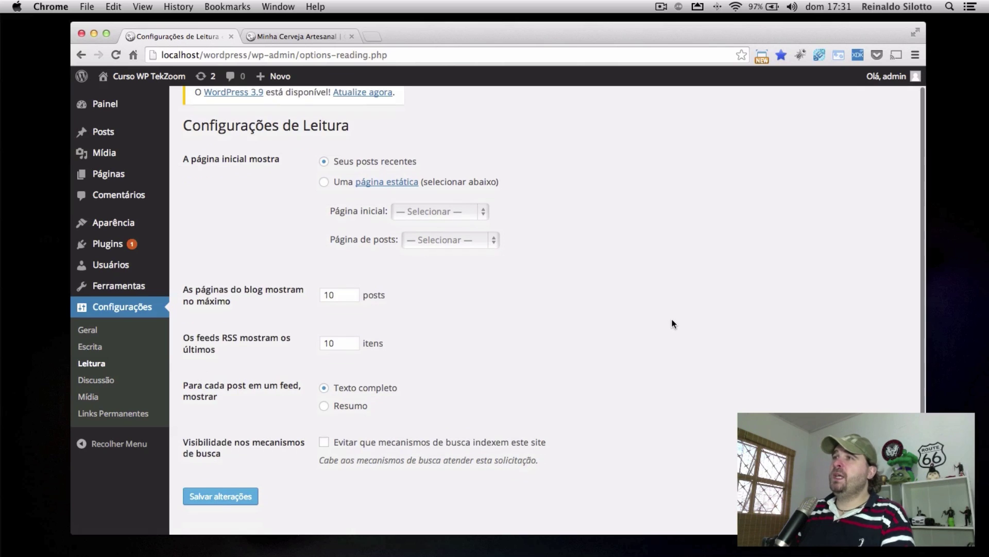
scroll(190, 160, down, 1)
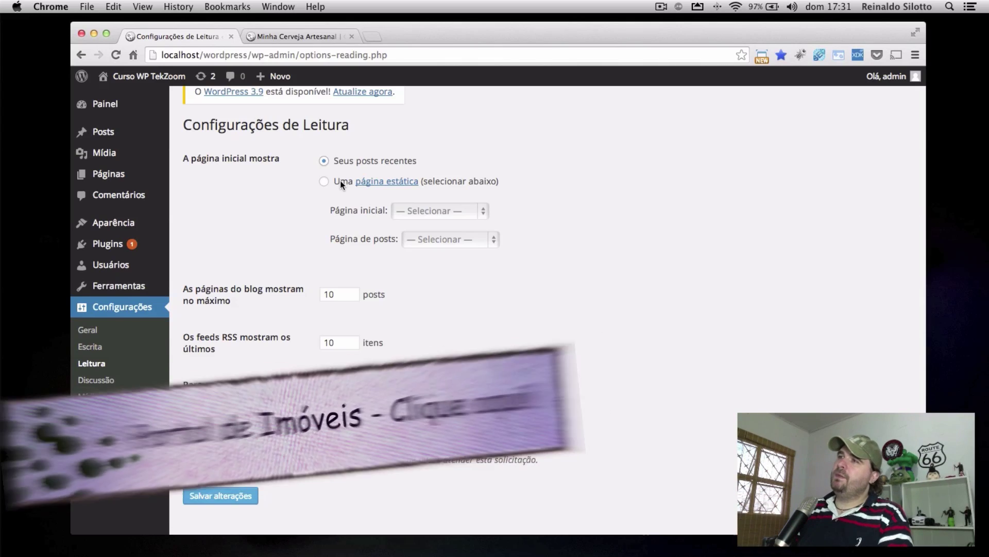
click(339, 181)
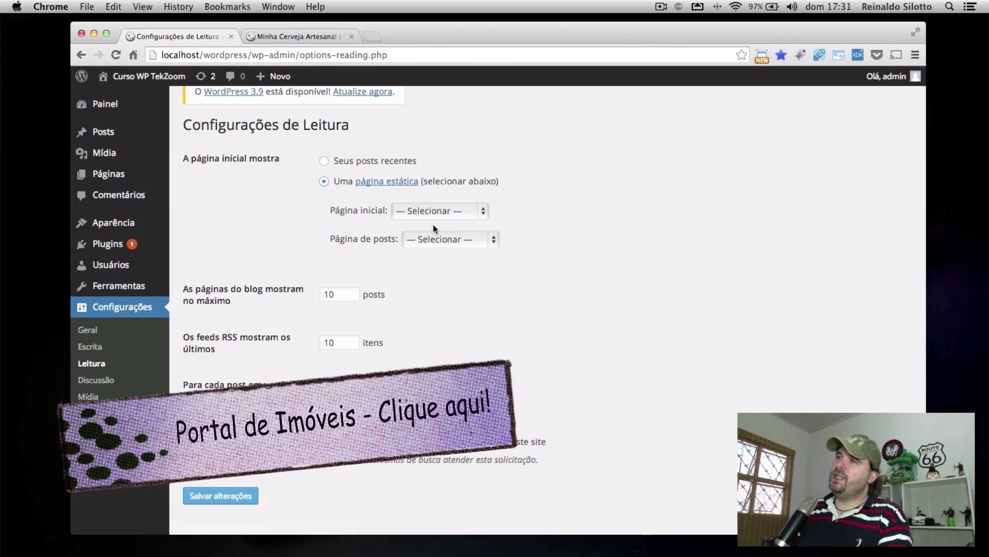
click(459, 212)
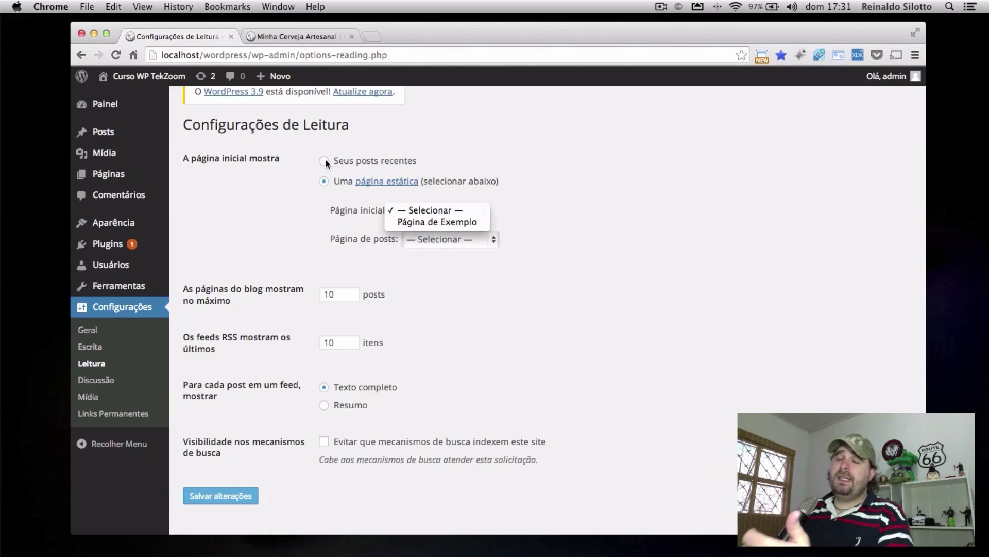
click(326, 163)
click(374, 162)
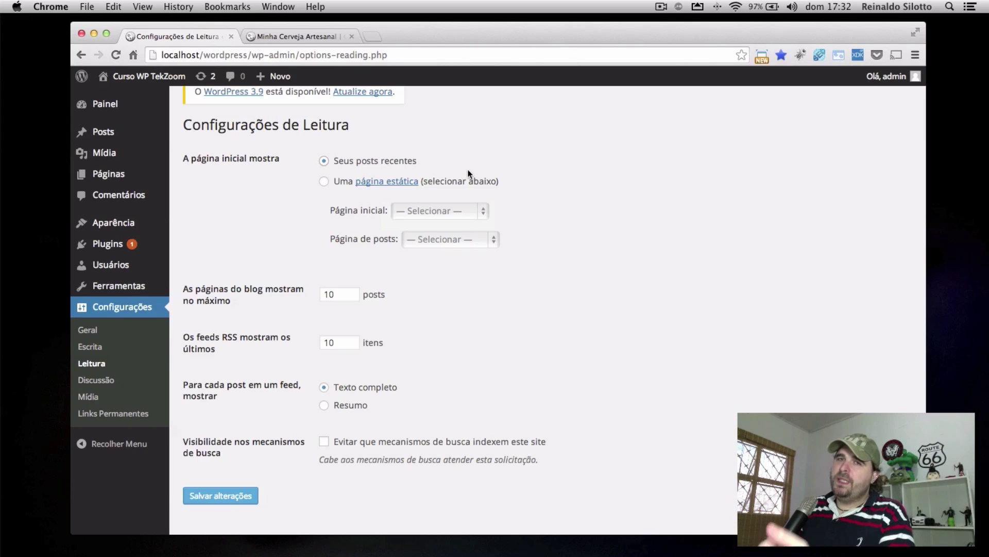
click(338, 182)
click(433, 212)
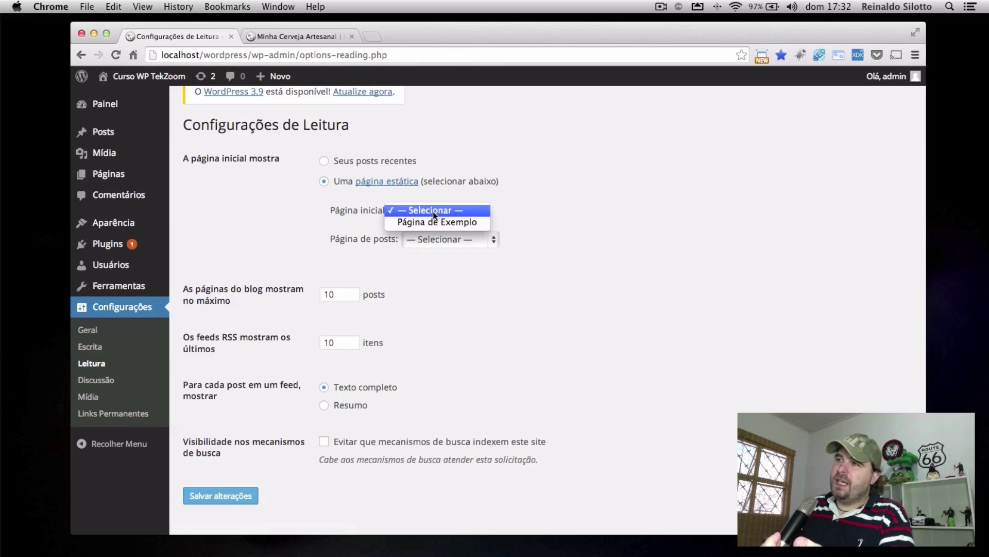
click(546, 209)
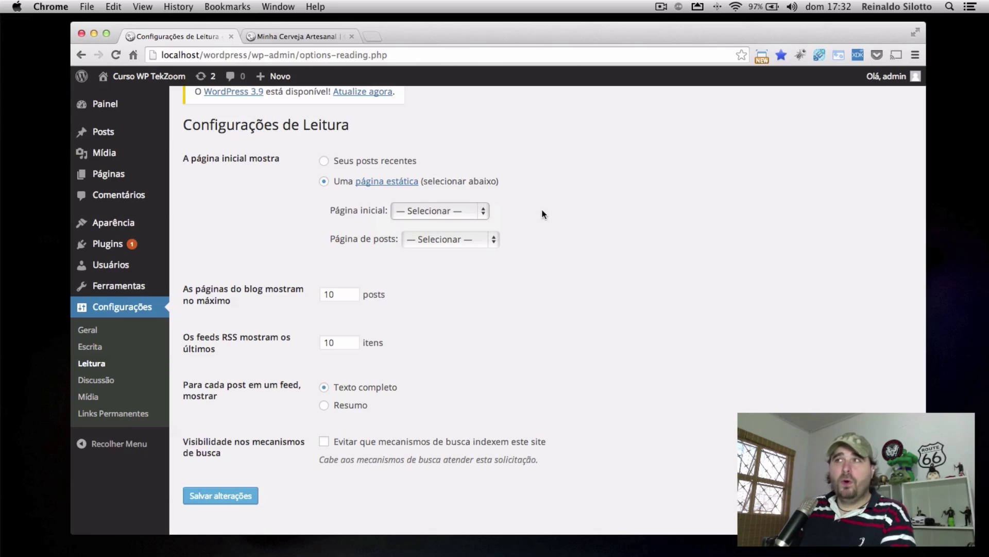
click(370, 160)
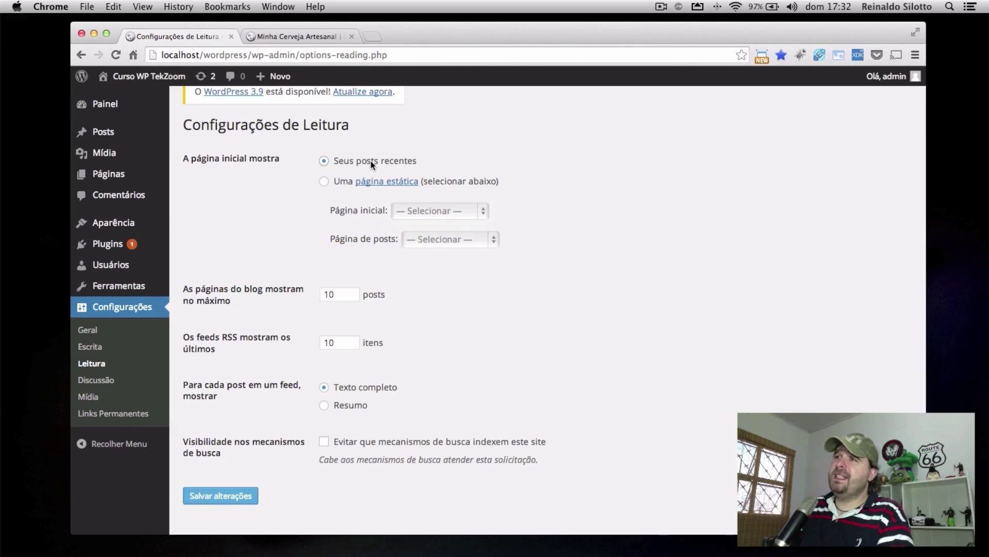
Lower posts per page from 10 to 9 and look over the site's home page in the other tab
scroll(273, 267, down, 1)
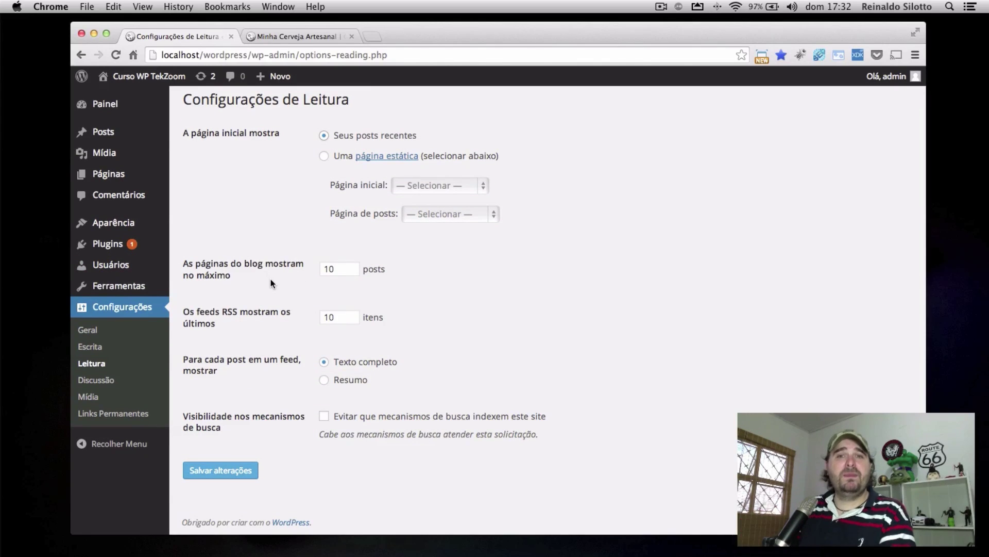
click(353, 273)
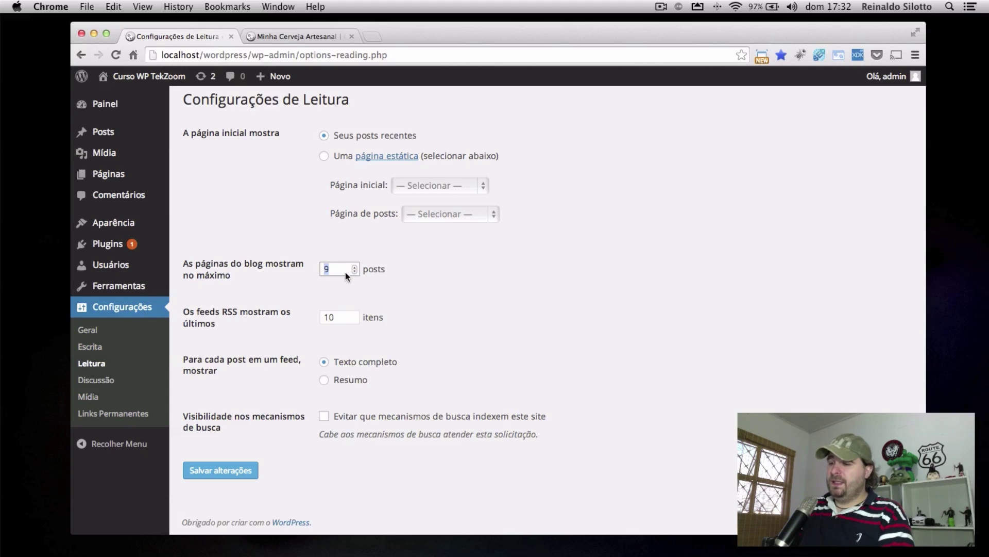
click(281, 37)
scroll(553, 282, up, 15)
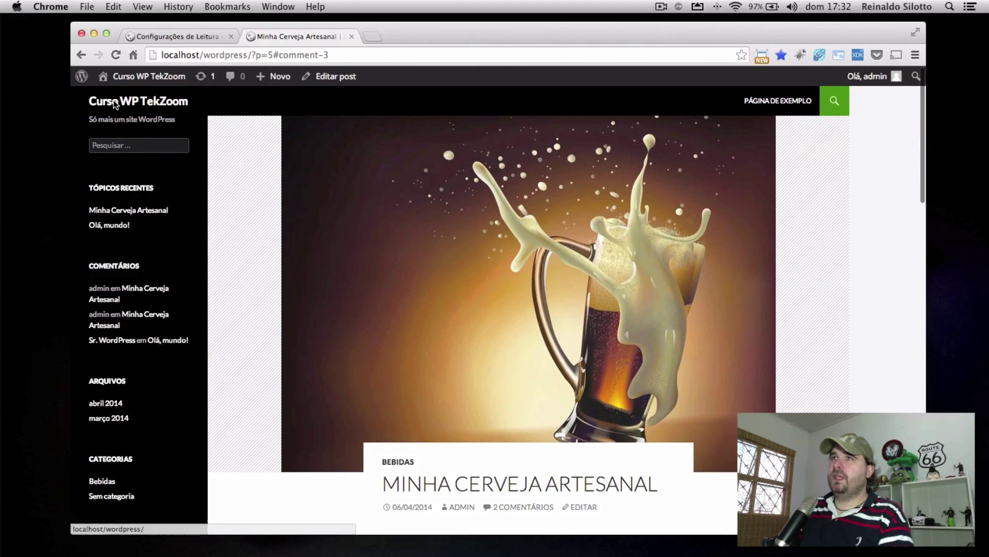
click(115, 103)
scroll(855, 362, down, 15)
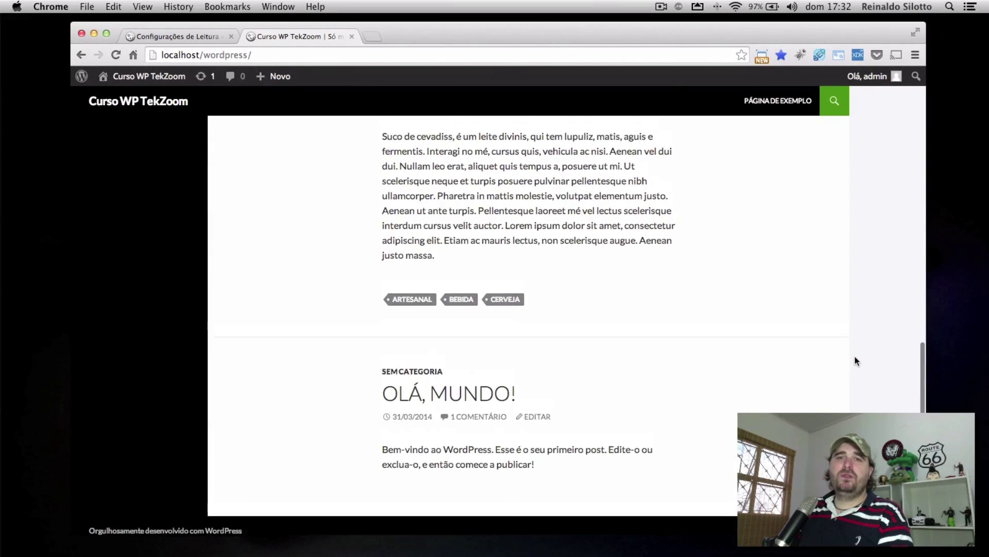
scroll(855, 357, up, 15)
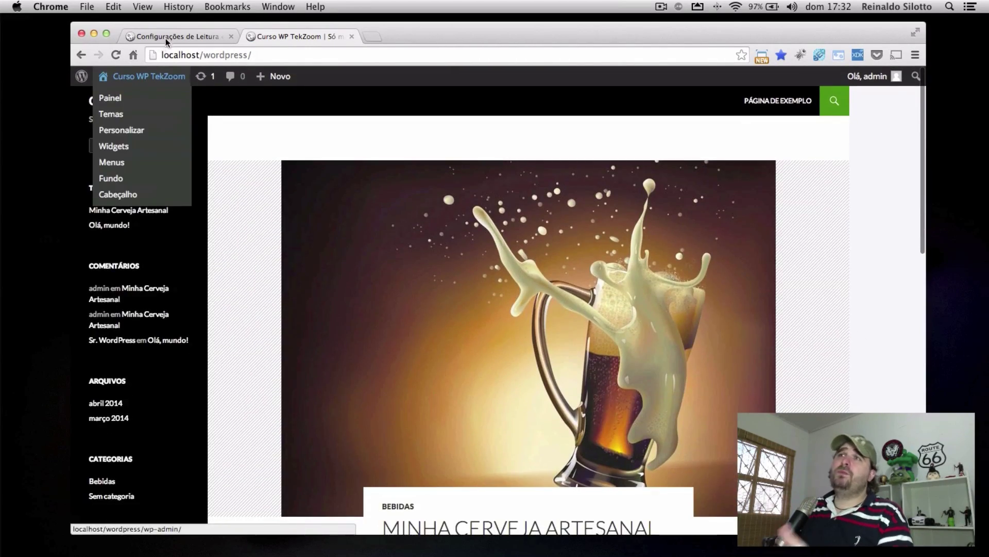
Set blog pages to show at most 1 post, save the reading settings, and view the front page tab
click(165, 36)
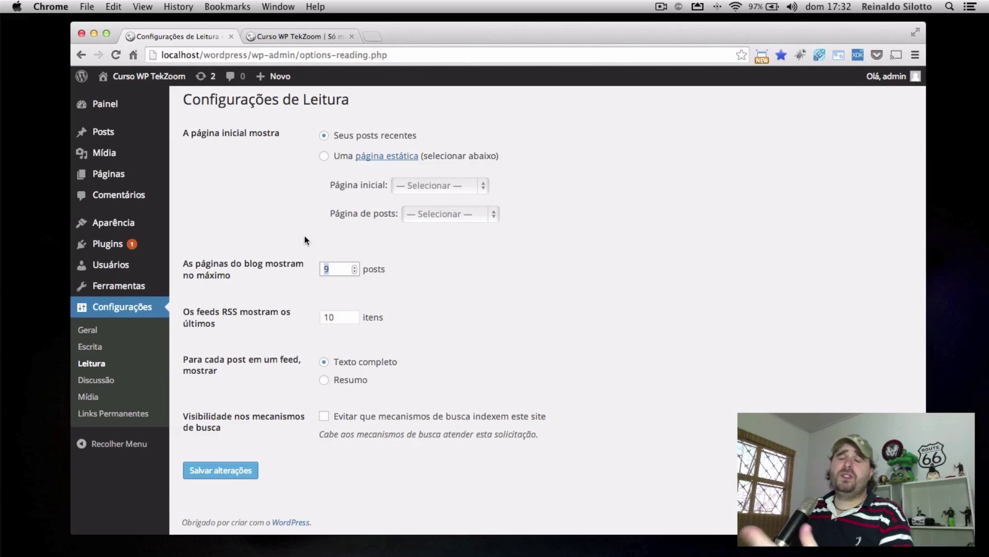
text(1)
click(249, 473)
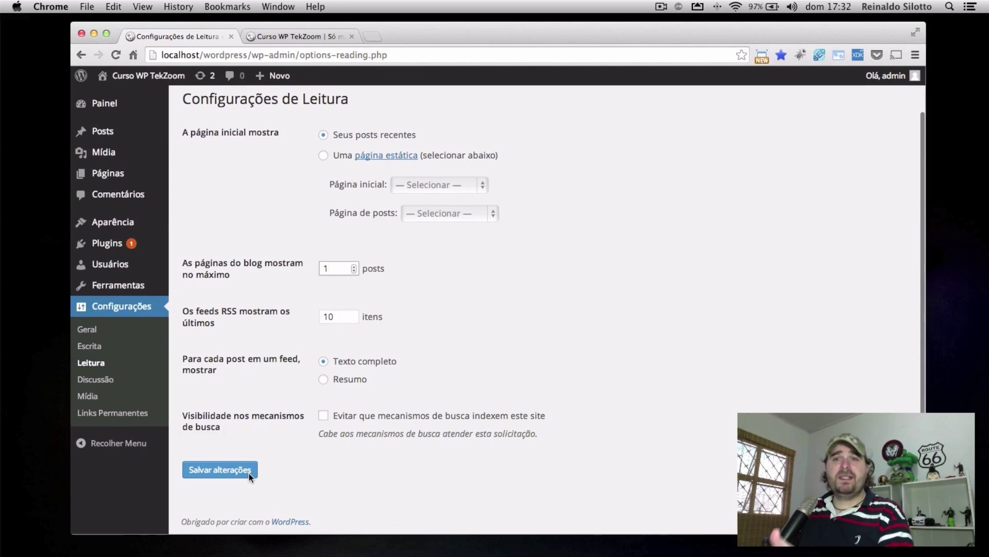
click(217, 473)
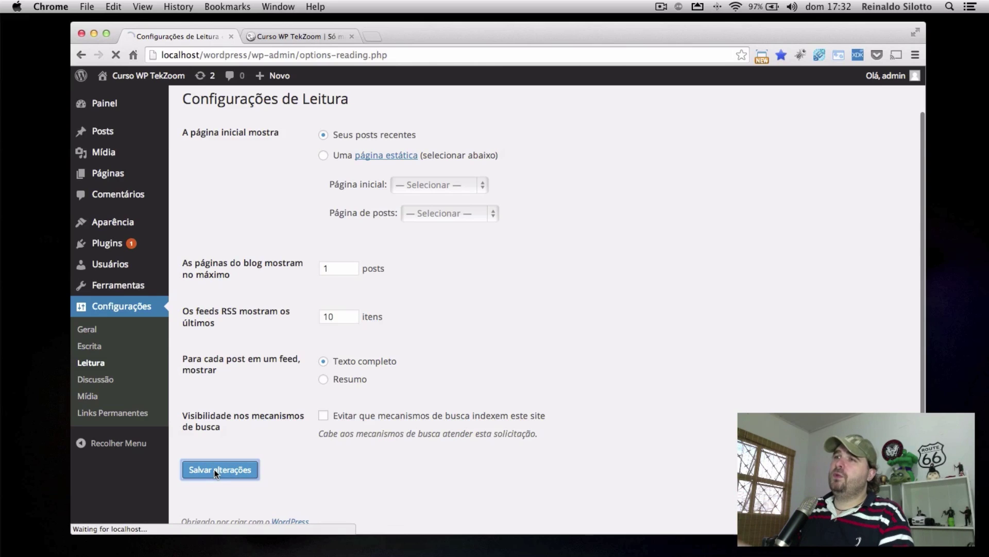
click(297, 36)
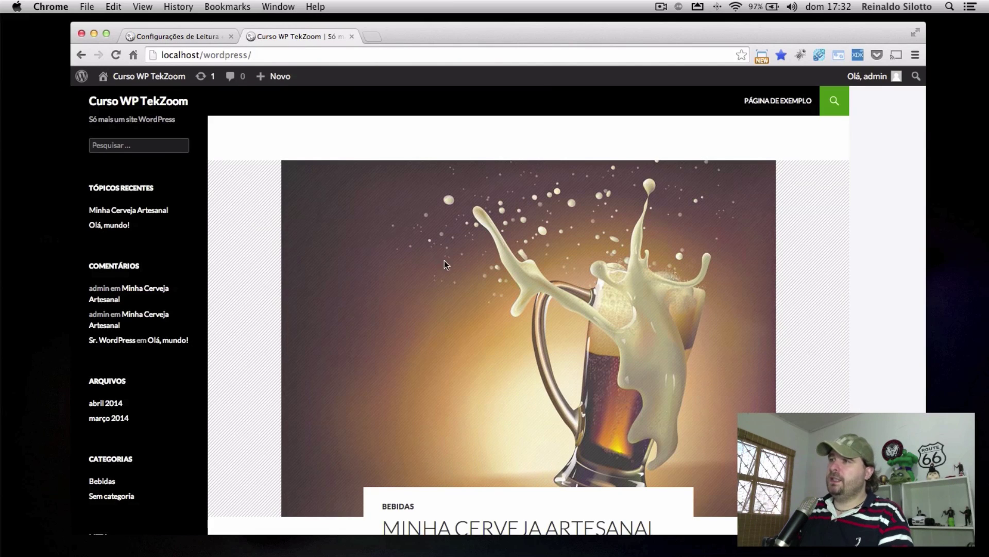
Reload the front page, check pagination pages 2 and 1, then select the posts-per-page value in Reading settings
key(cmd+r)
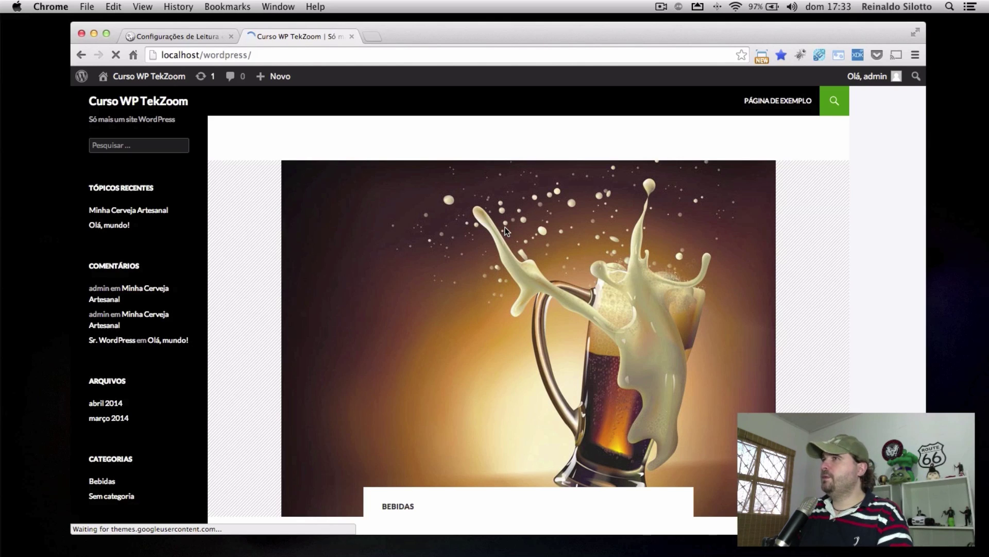
scroll(505, 228, down, 15)
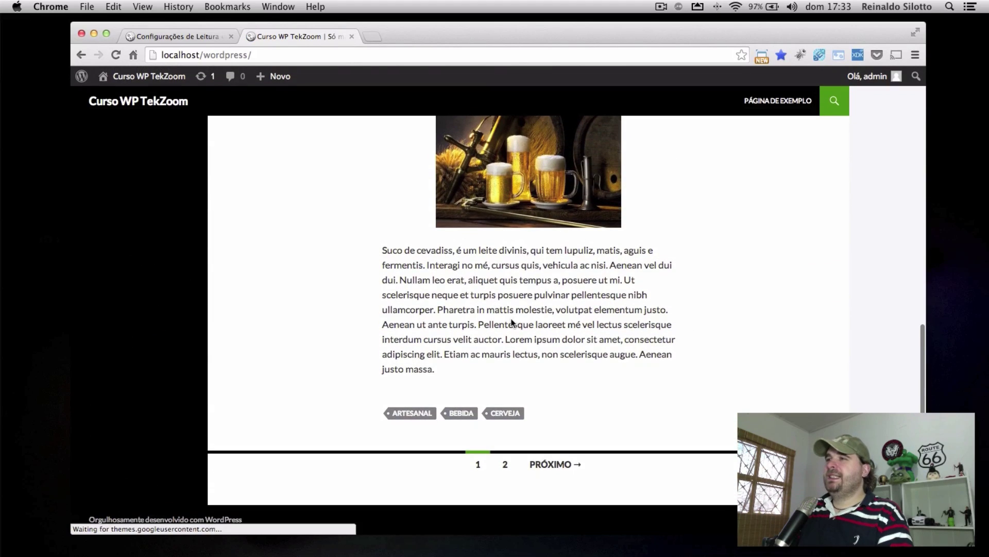
click(509, 464)
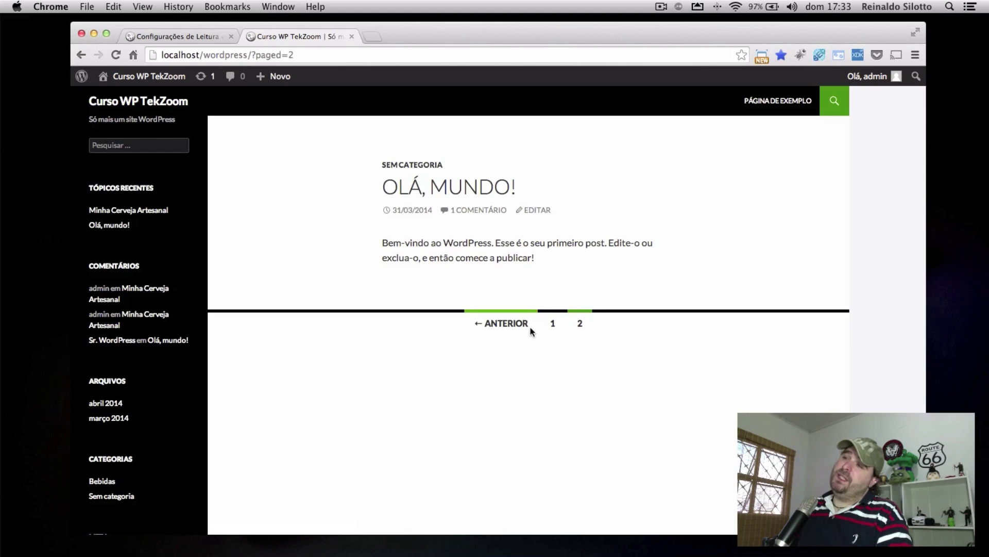
click(551, 323)
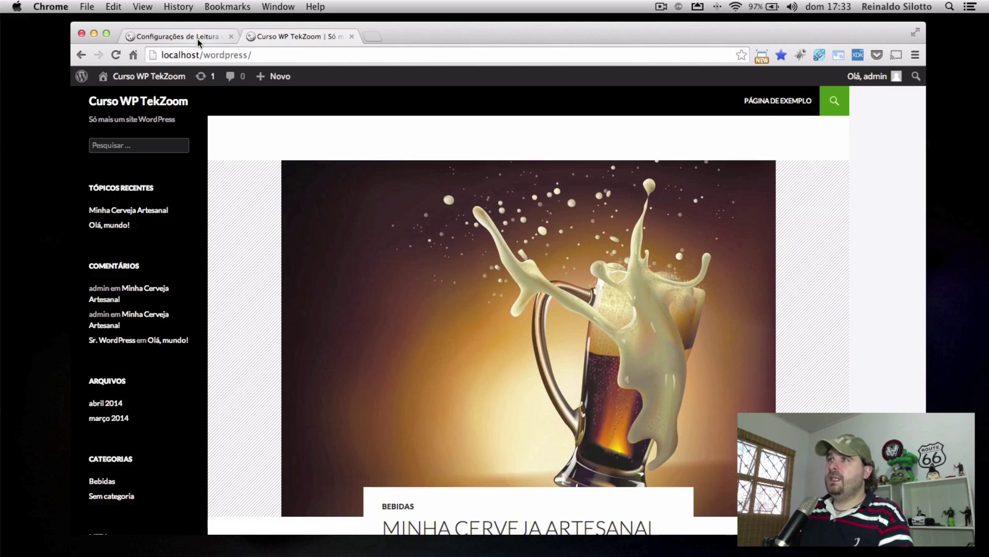
click(197, 38)
double_click(342, 347)
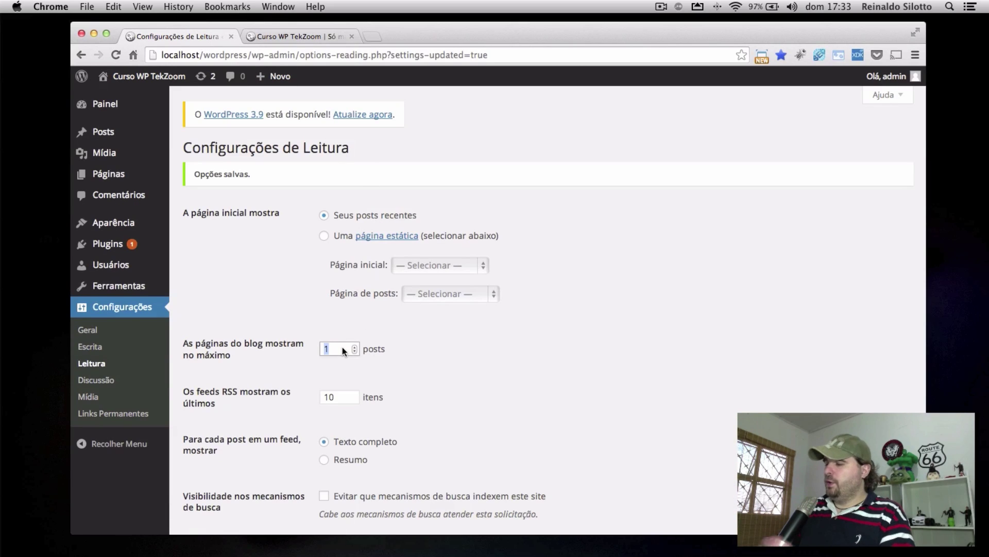
Save blog pages back to 10 posts, reload the front page, and enter 4 for RSS feed items
scroll(370, 345, down, 3)
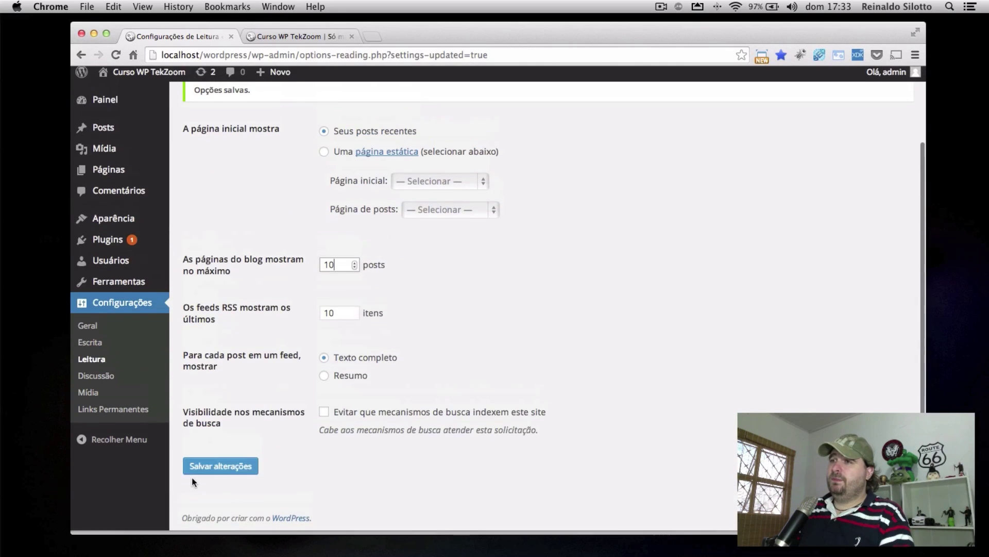
click(205, 468)
click(289, 35)
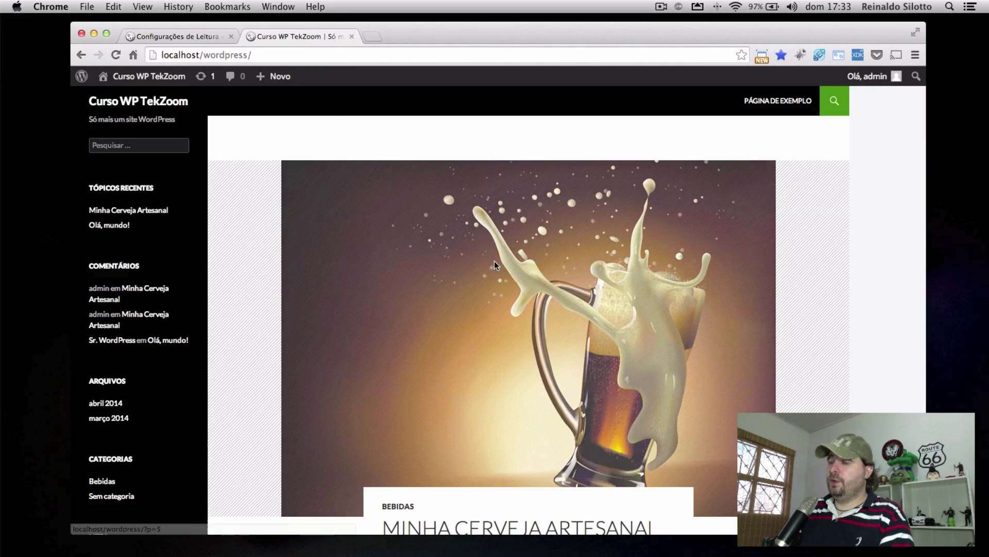
key(super+r)
click(181, 35)
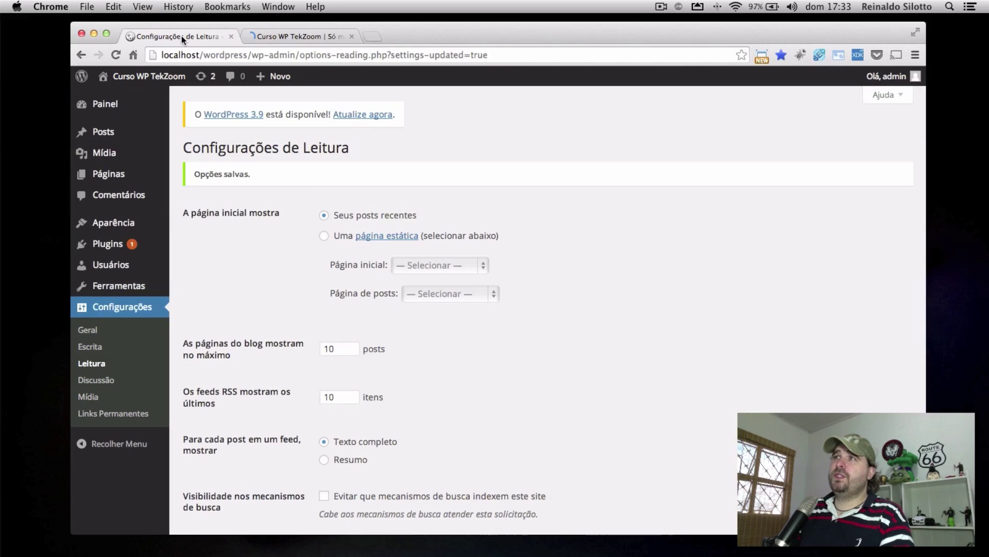
scroll(628, 328, down, 3)
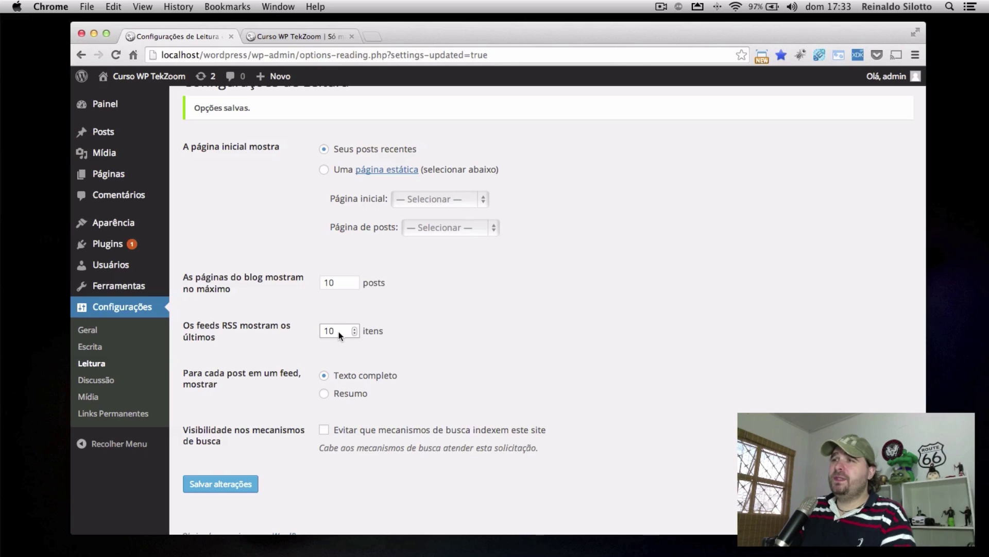
text(4)
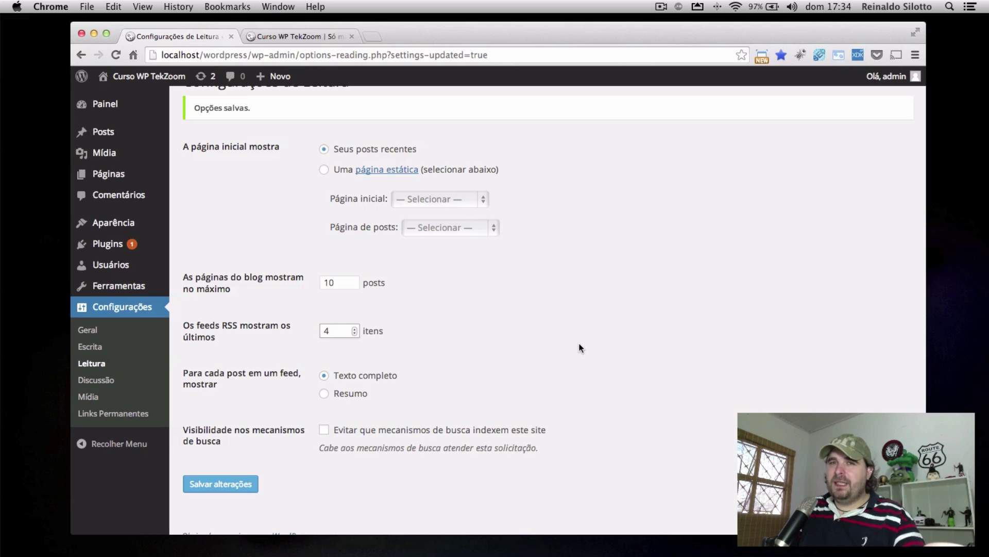
Select Resumo so feeds show only a summary of each post
scroll(580, 348, down, 1)
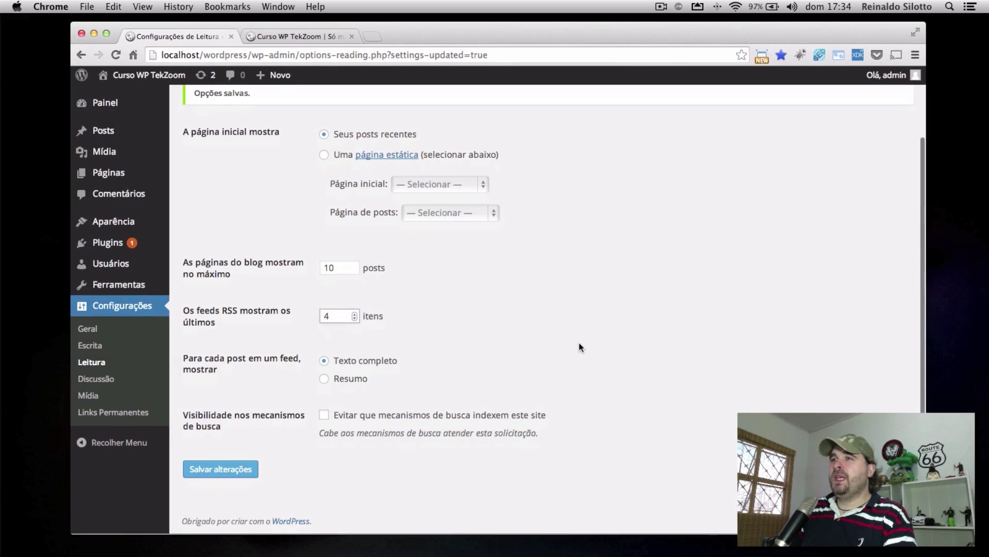
click(339, 362)
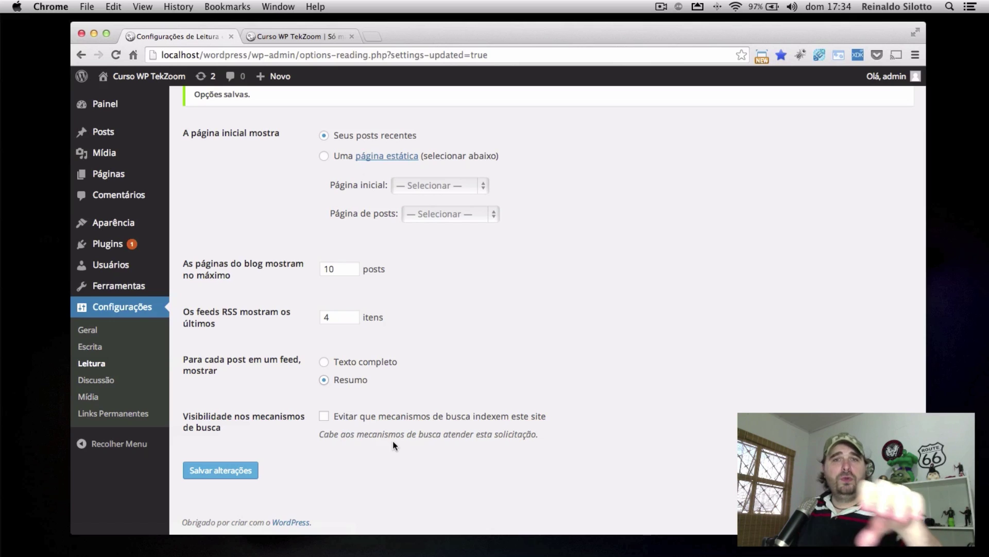
Tick 'Evitar que mecanismos de busca indexem este site' and save with Salvar alterações
click(323, 415)
click(230, 470)
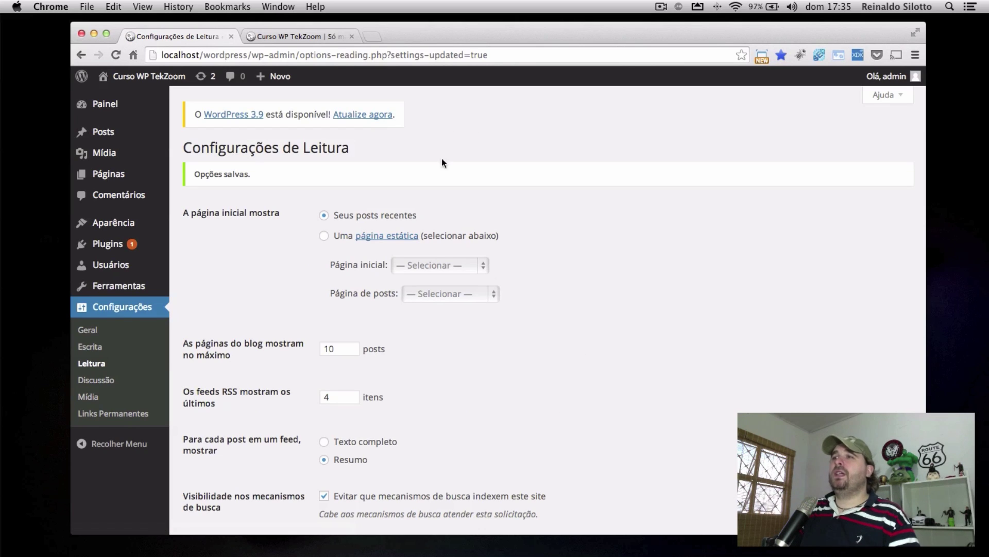
scroll(387, 415, down, 3)
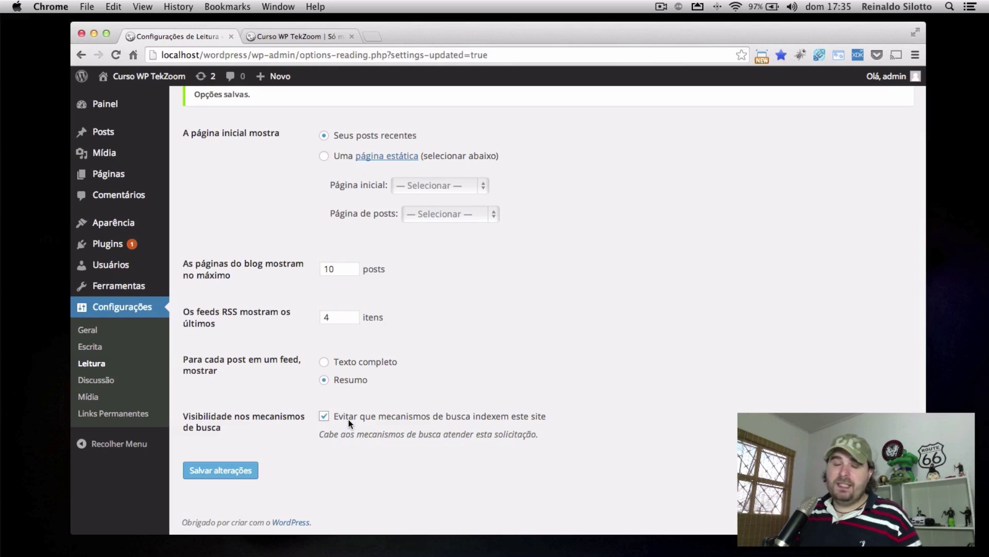
click(227, 471)
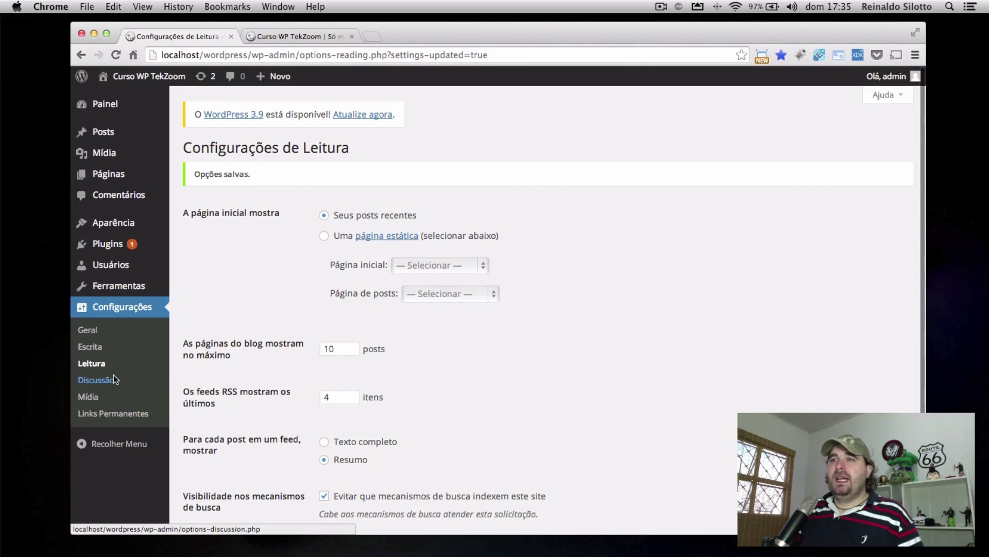
Open Configurações > Discussão and scroll through its options
click(105, 379)
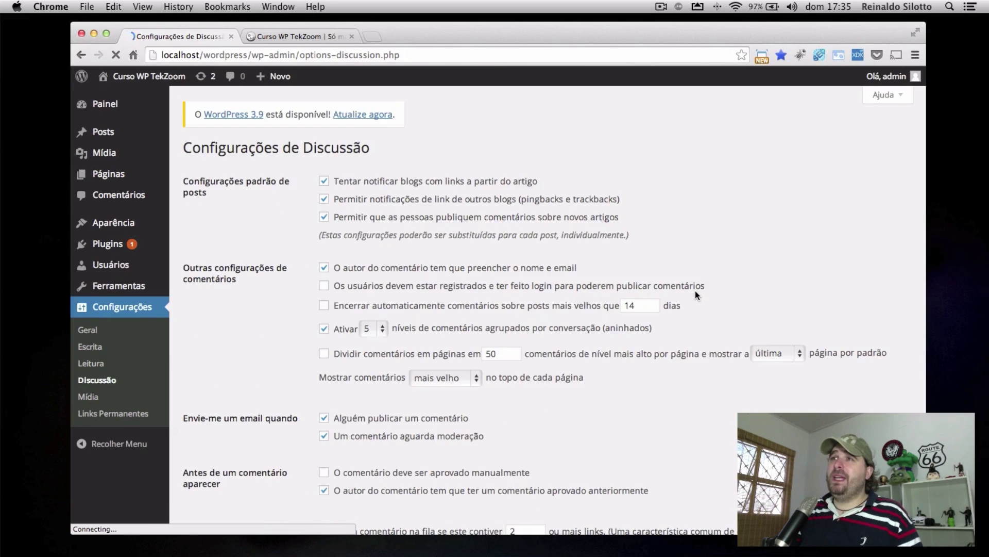
scroll(730, 377, down, 15)
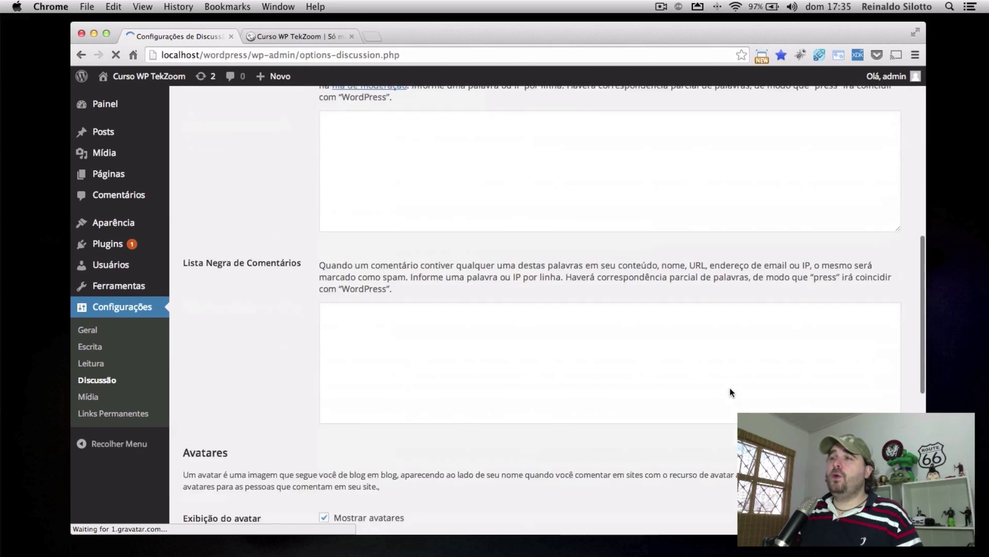
scroll(731, 388, down, 1)
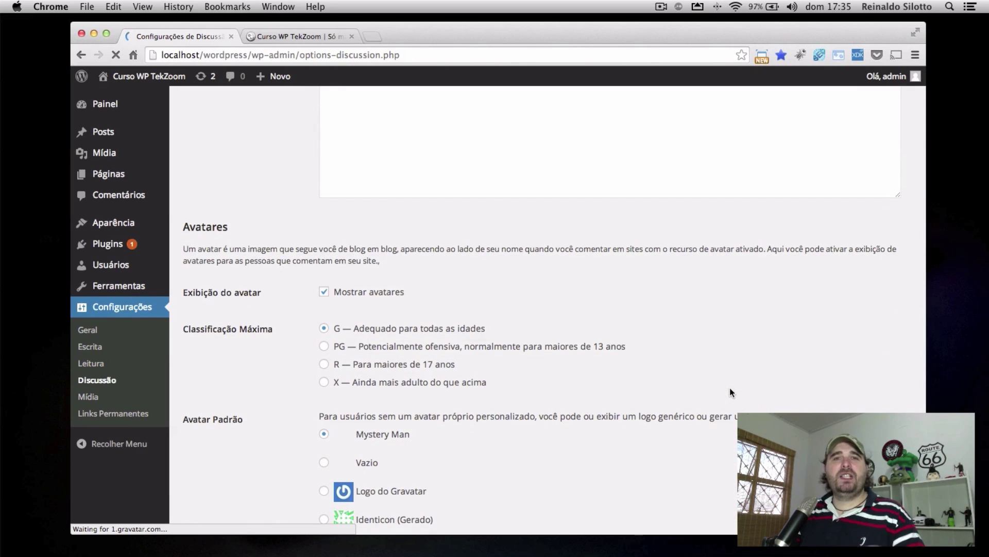
scroll(730, 391, up, 15)
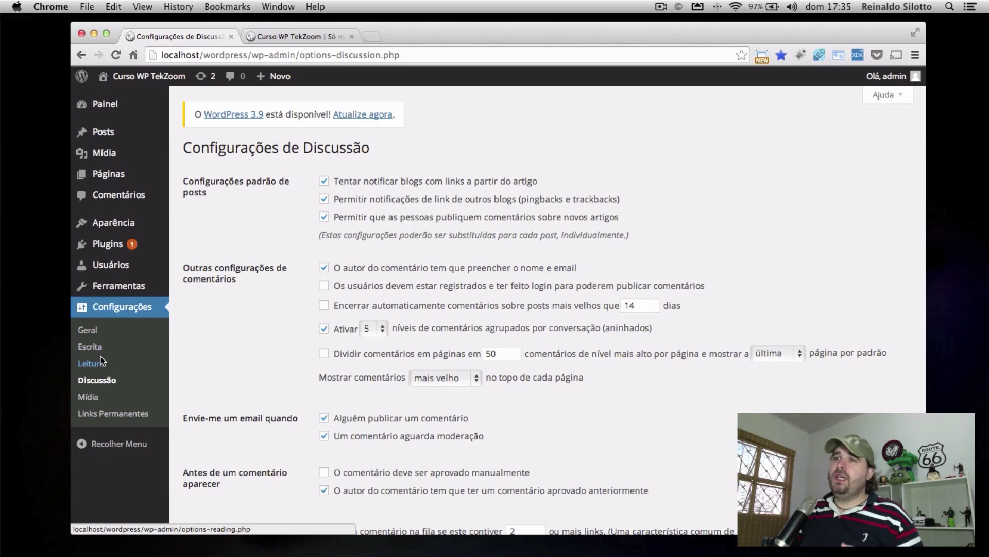
Look over the Geral settings, return to Discussão, then go to the Mídia settings
click(88, 330)
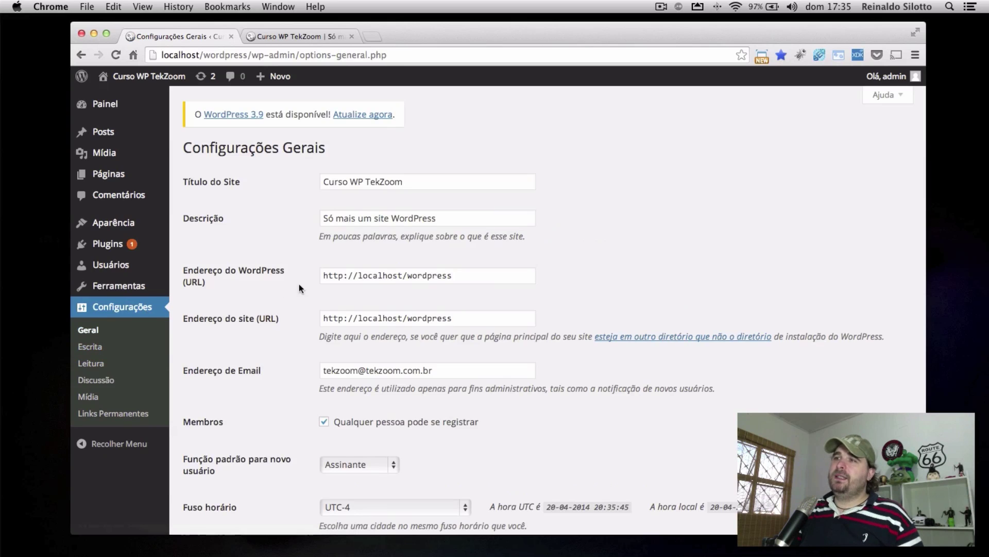
scroll(399, 391, down, 2)
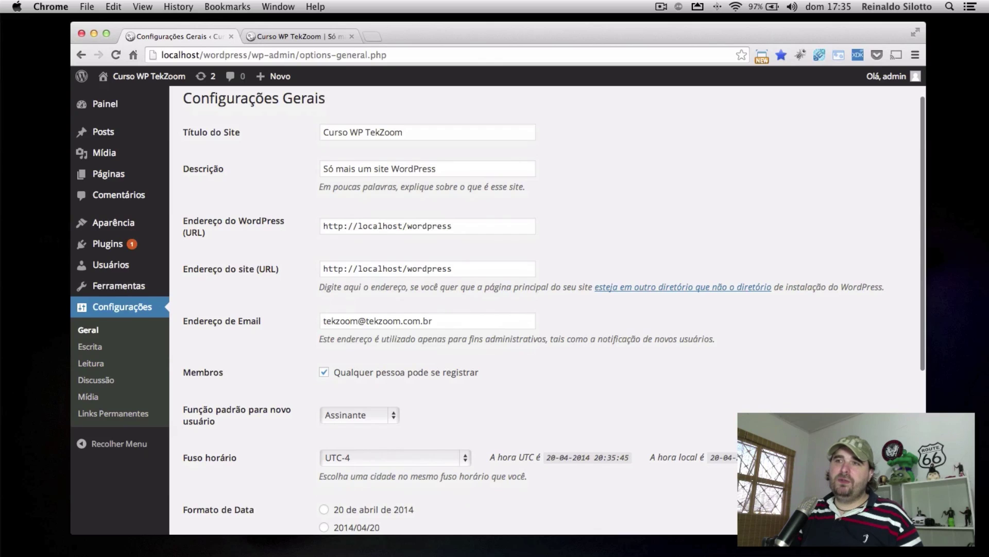
click(95, 381)
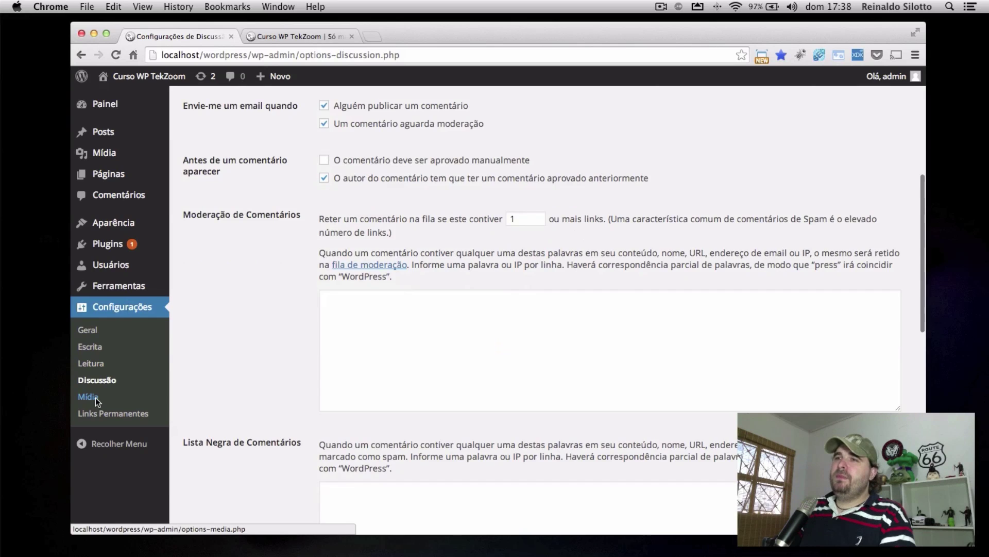
click(98, 396)
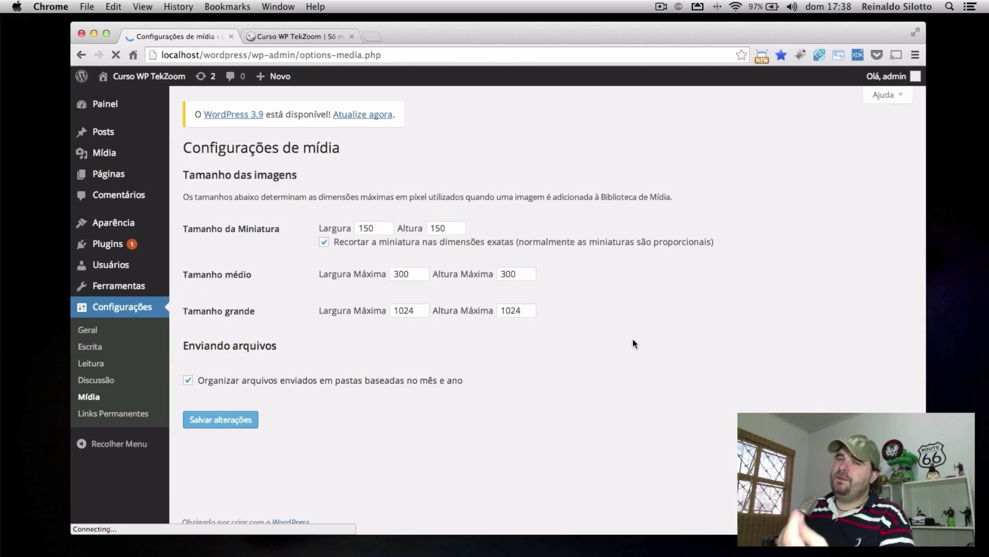
Check the site tab, toggle 'Organizar arquivos enviados em pastas baseadas no mês e ano', then open Permalinks settings
click(299, 35)
scroll(448, 262, down, 10)
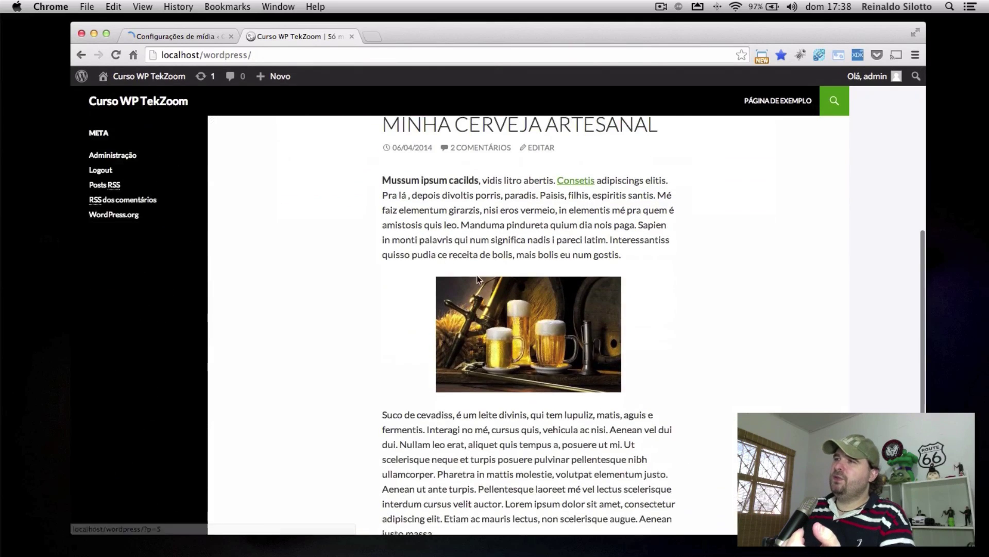
click(172, 36)
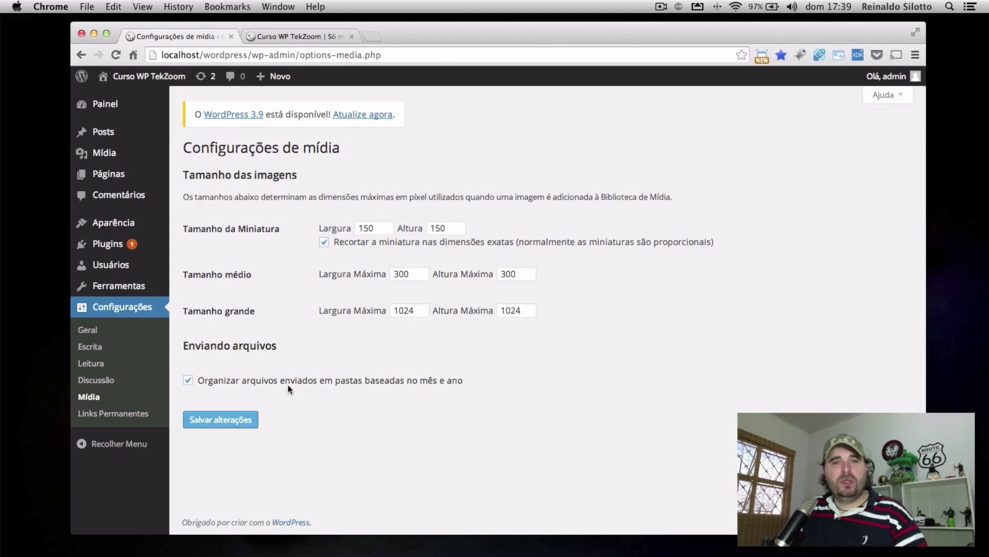
click(331, 381)
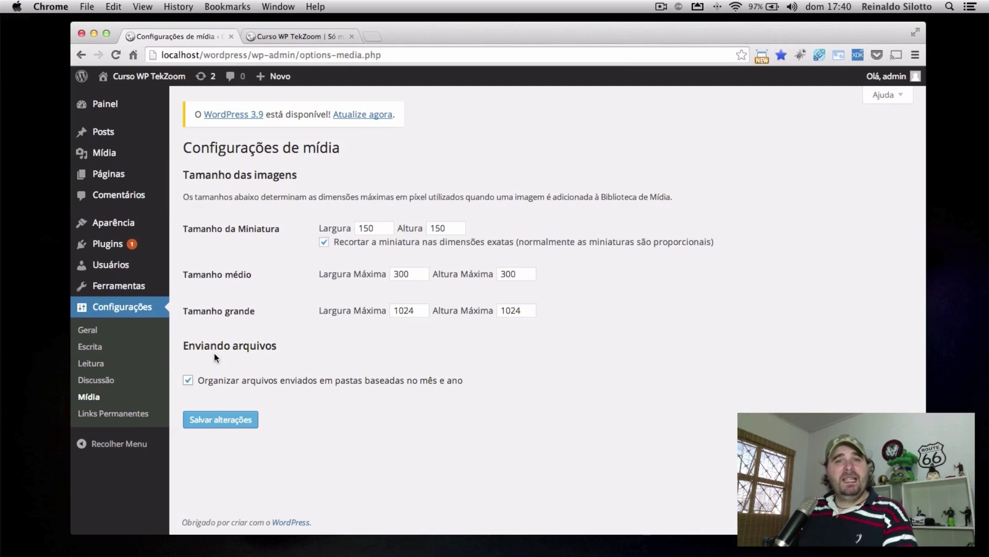
click(132, 415)
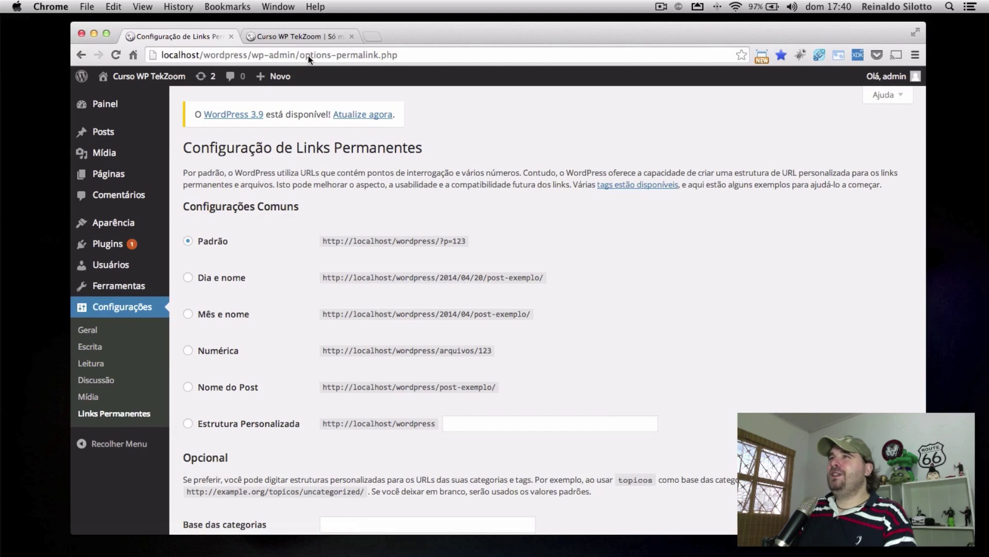
Reload the front page, open the beer post and highlight the ?p=5 part of its address
click(281, 36)
key(super+r)
scroll(692, 242, down, 15)
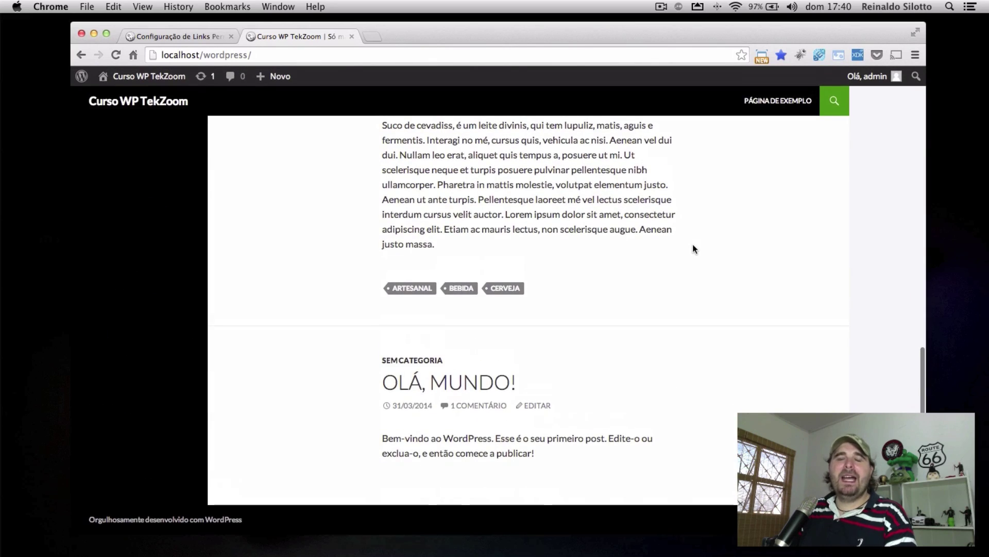
scroll(693, 244, up, 15)
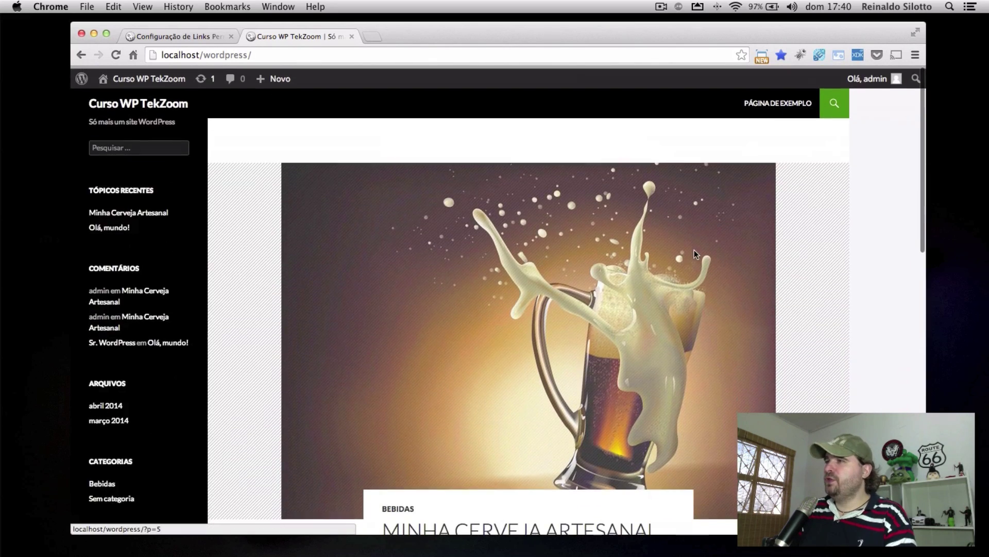
scroll(677, 250, down, 3)
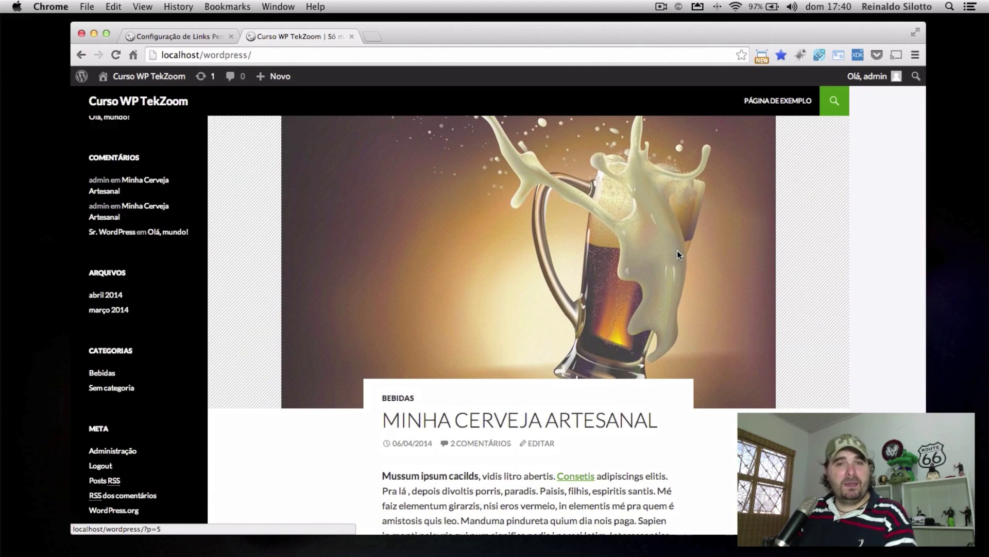
scroll(677, 254, down, 1)
scroll(677, 254, down, 5)
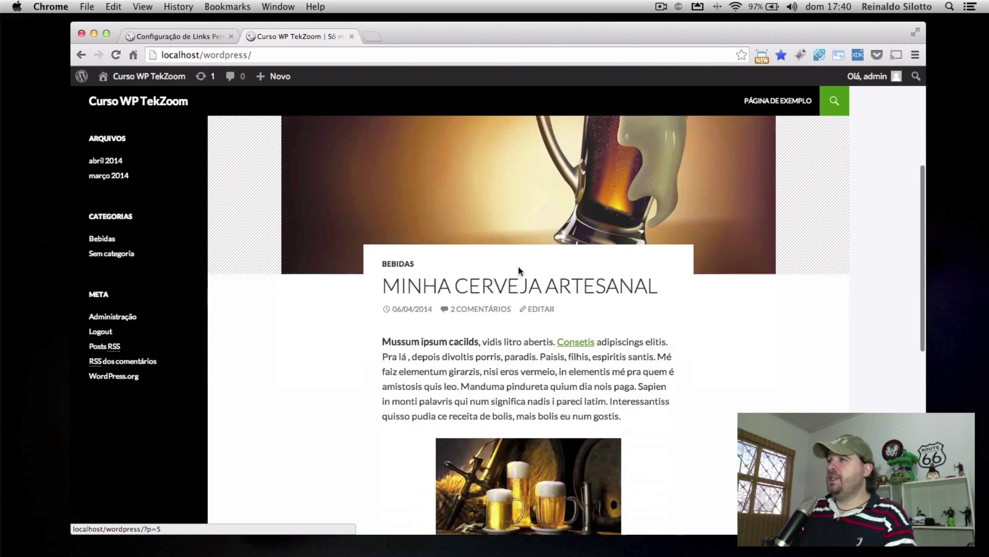
click(495, 252)
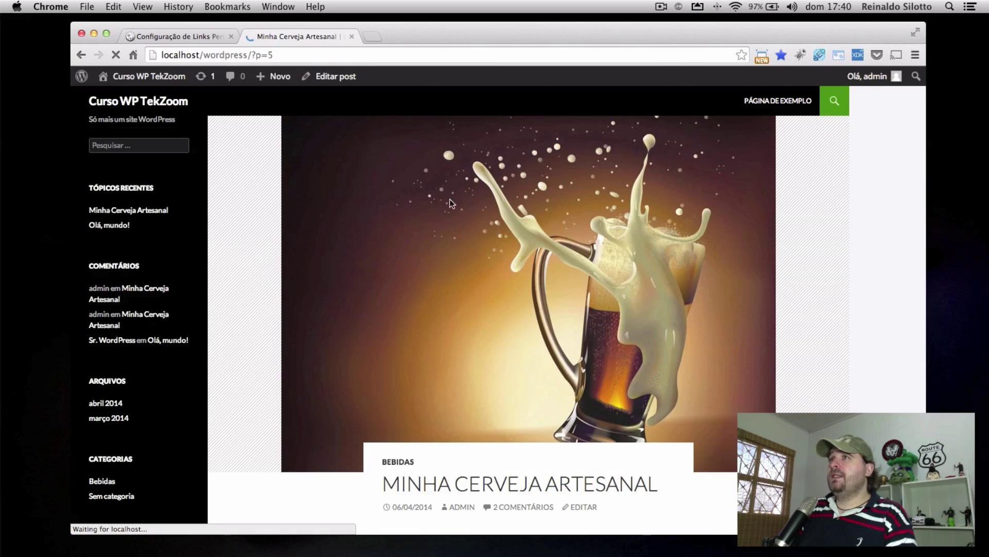
drag(253, 54, 289, 54)
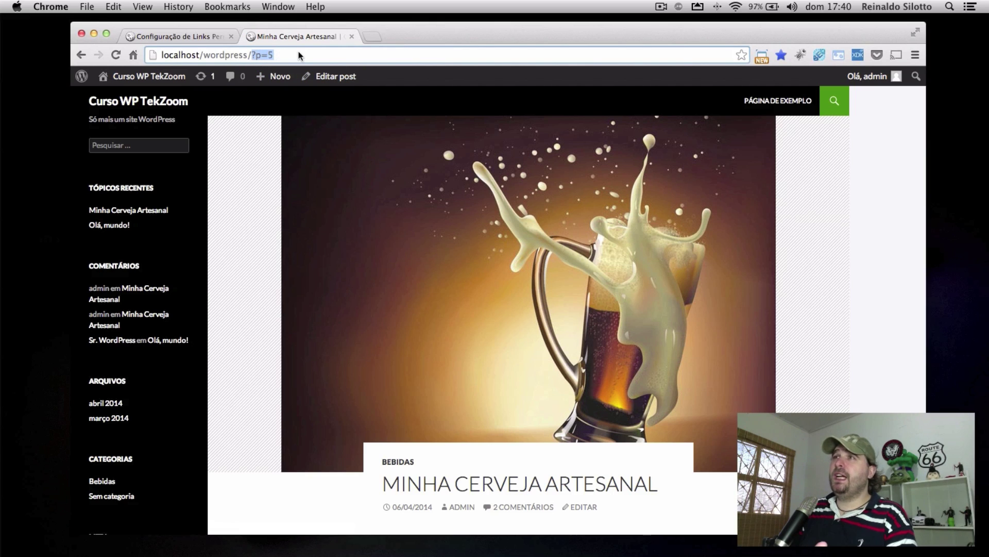
Select the Nome do Post permalink structure, save it, and return to the beer post tab
click(178, 34)
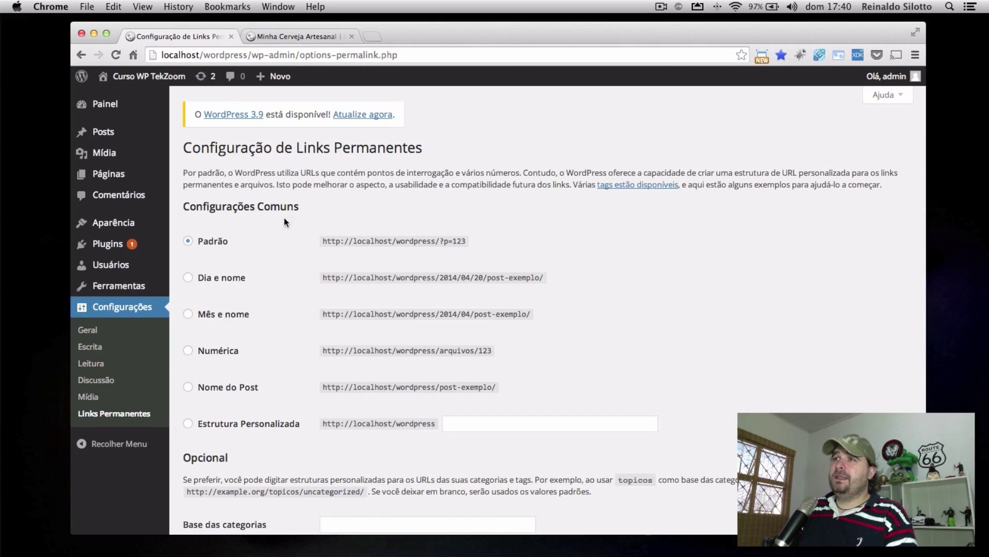
scroll(284, 221, down, 2)
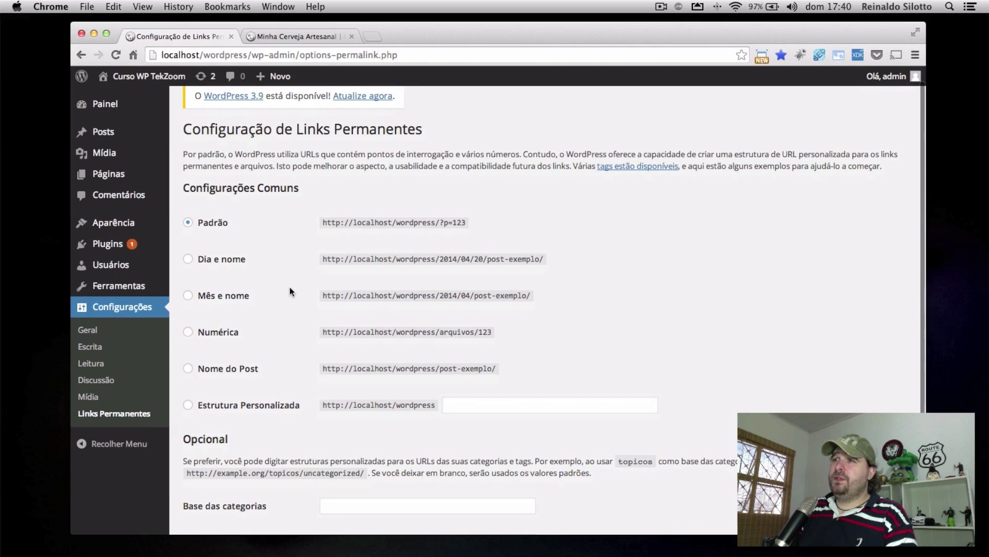
scroll(278, 309, down, 1)
click(220, 359)
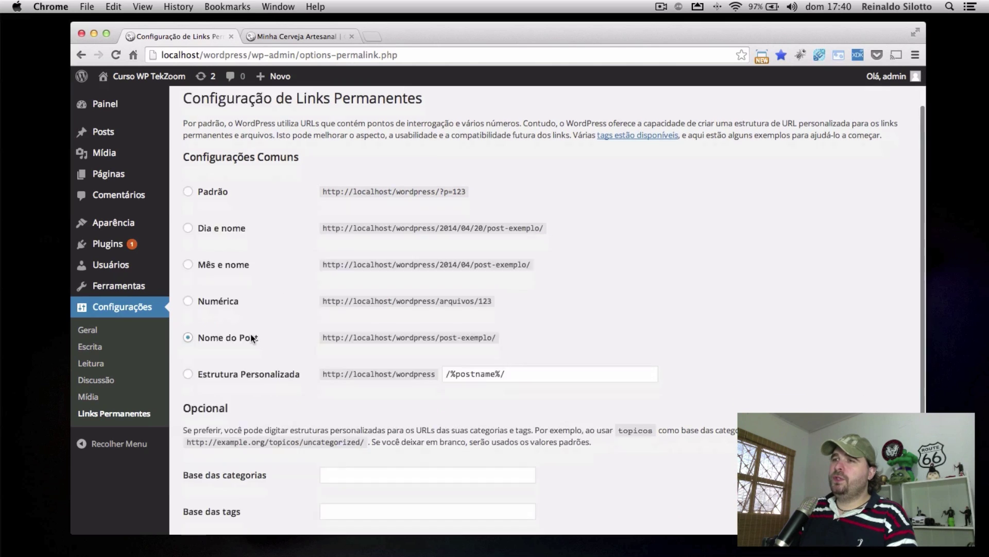
scroll(257, 412, down, 5)
click(222, 469)
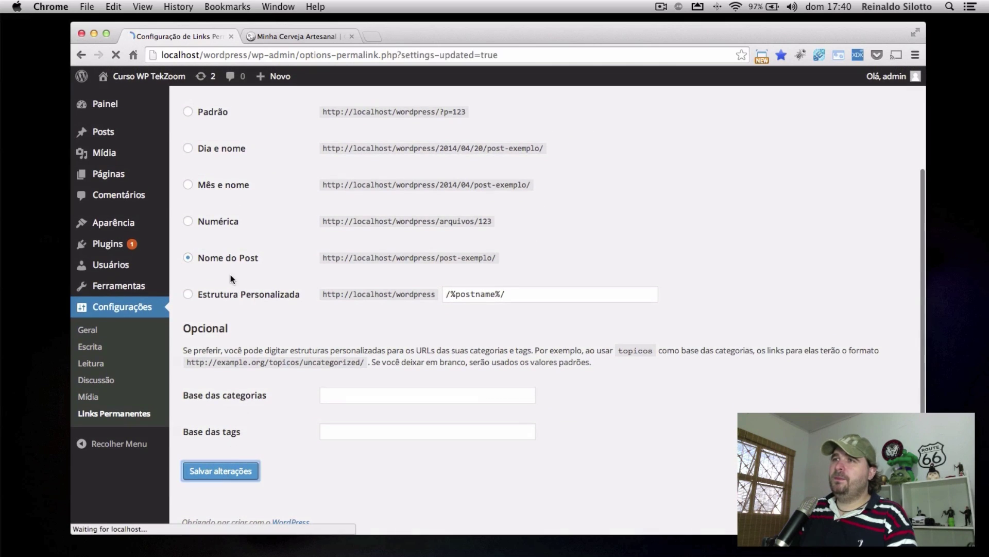
click(281, 37)
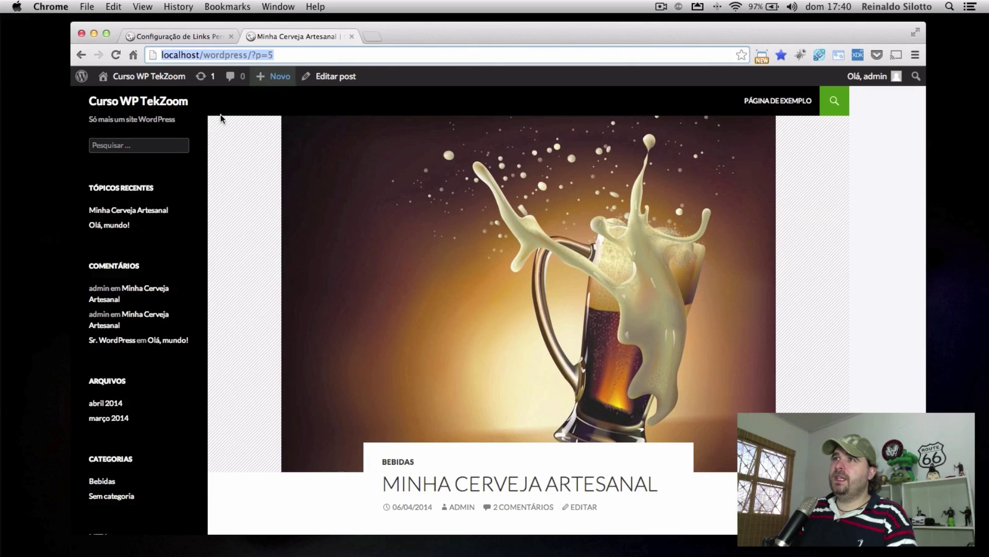
From the home page, reopen the beer post and highlight its /minha-cerveja-artesanal/ address
click(159, 101)
click(488, 169)
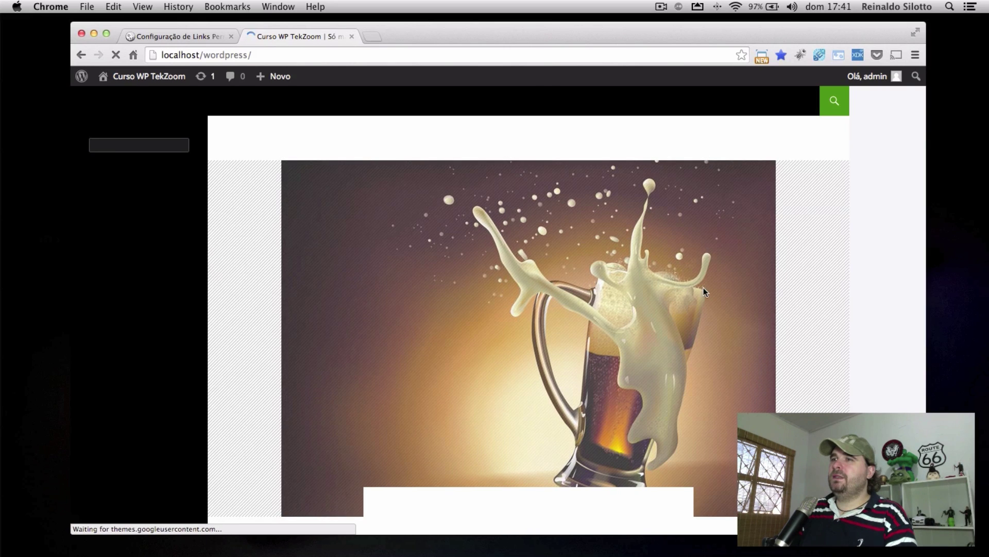
click(516, 271)
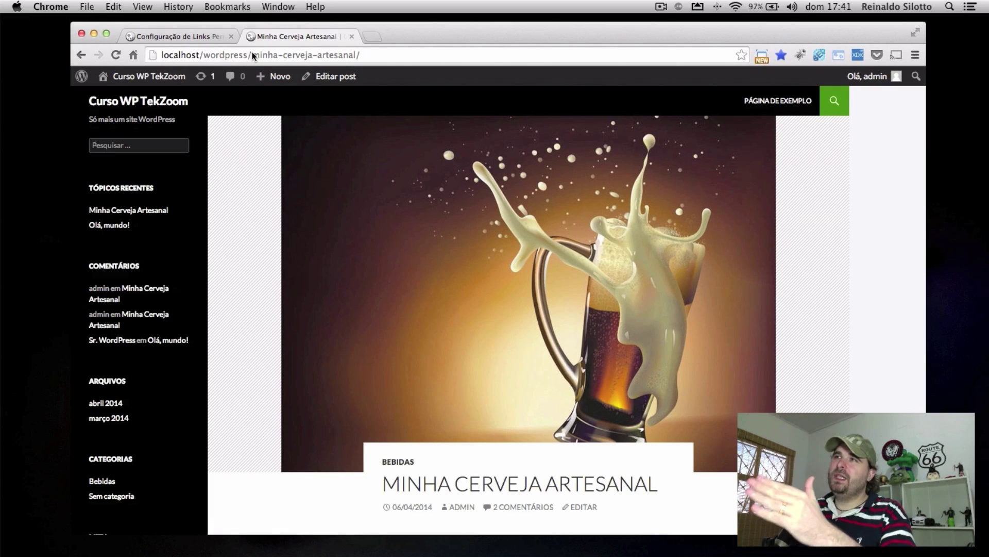
drag(253, 55, 373, 55)
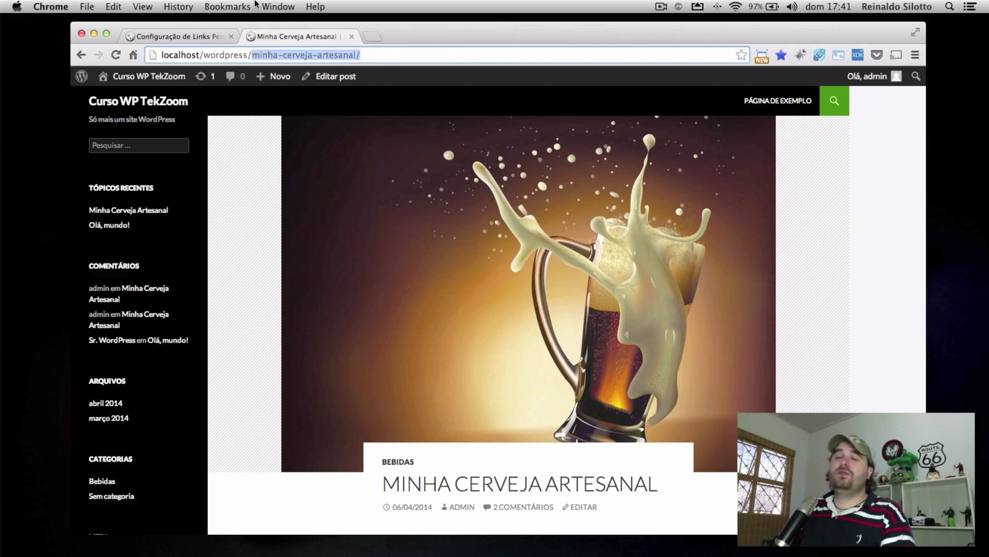
Compare the post address with the permalink settings, then open Posts > Todos os Posts
click(169, 35)
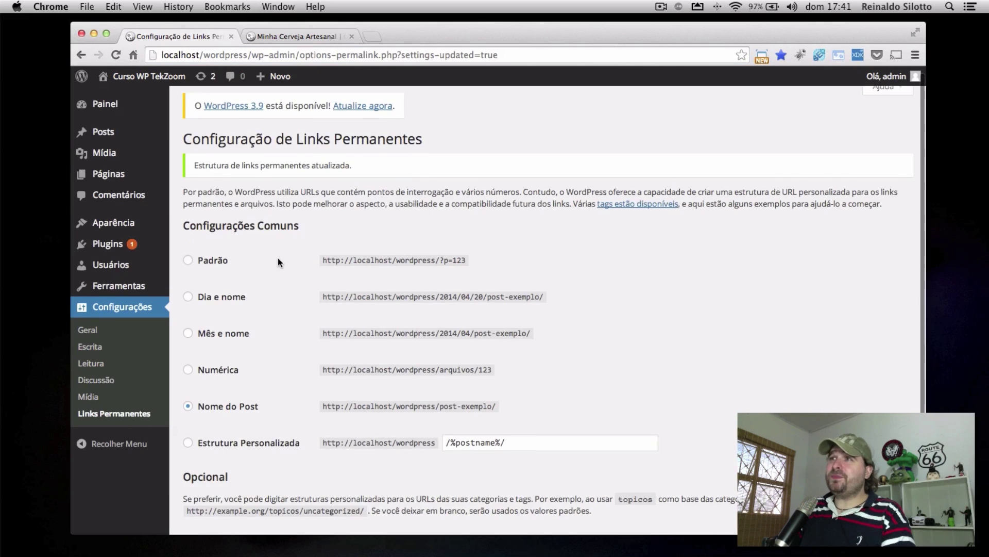
scroll(278, 263, down, 1)
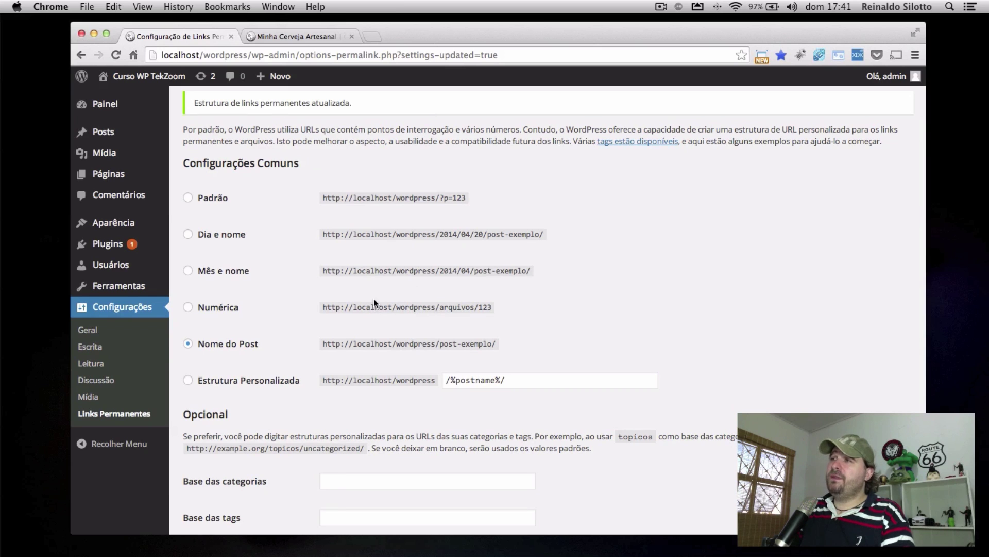
click(258, 36)
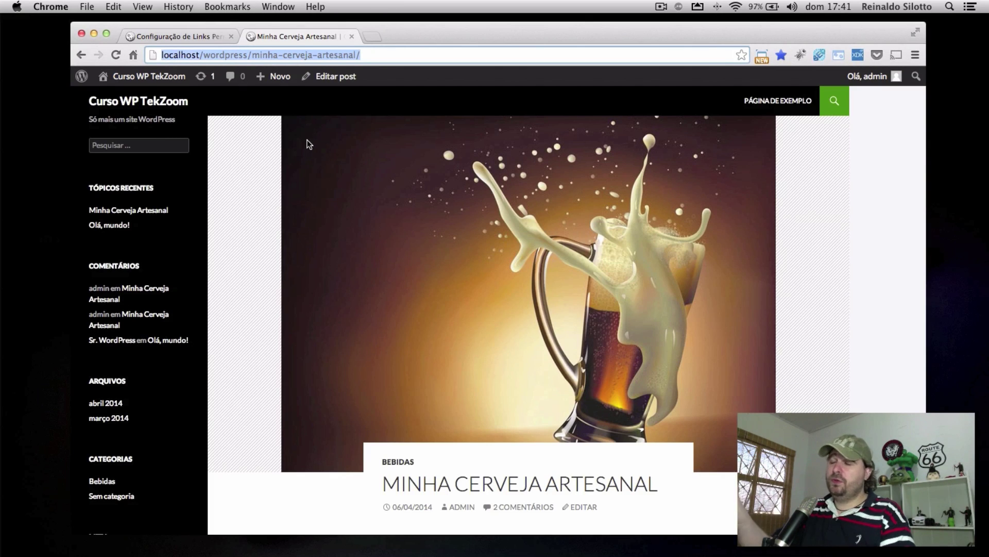
key(ctrl+Tab)
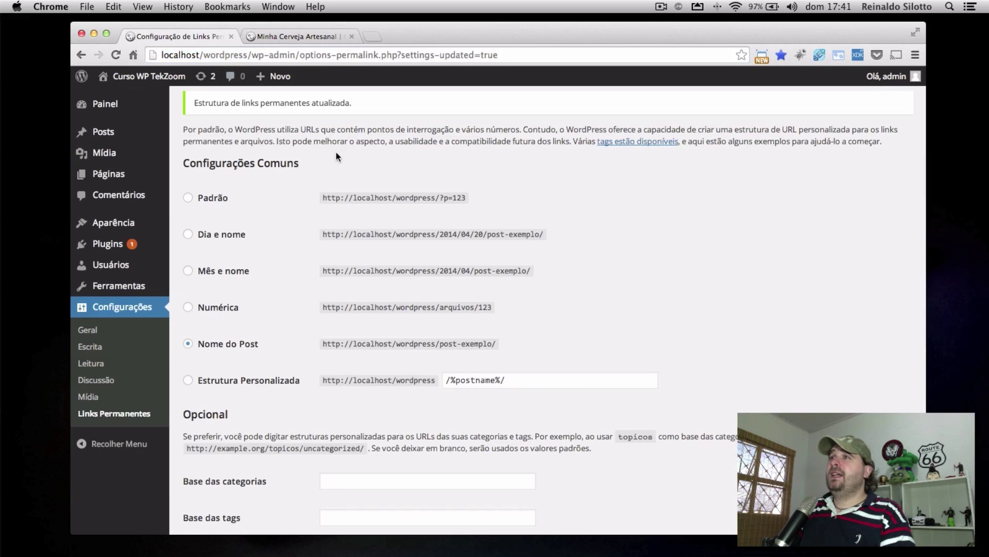
click(303, 41)
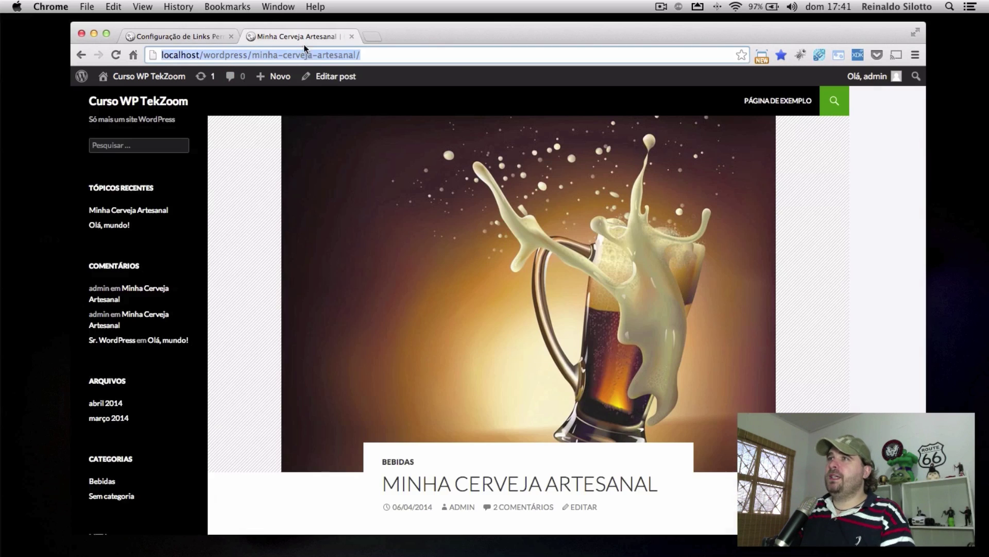
scroll(397, 313, up, 3)
click(180, 35)
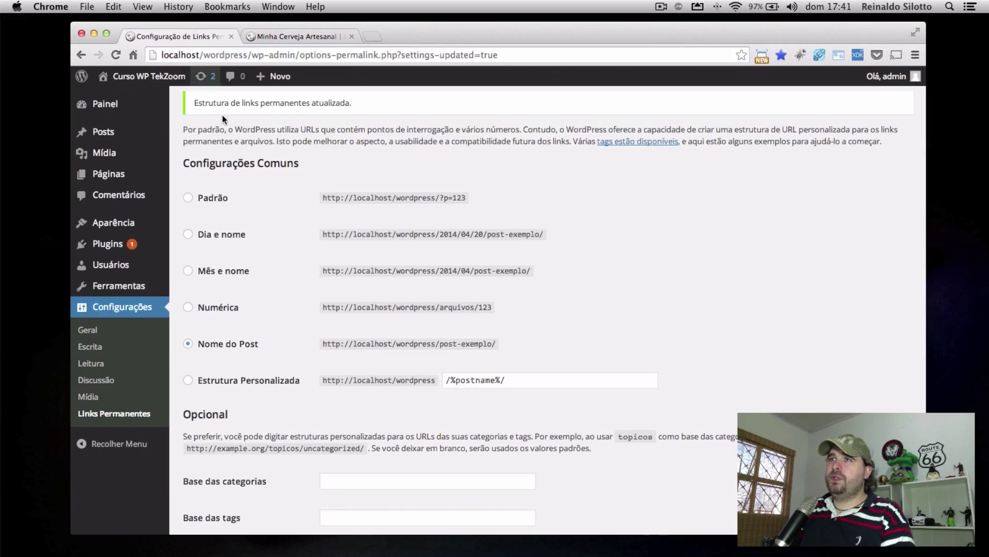
mouse_move(103, 132)
click(204, 133)
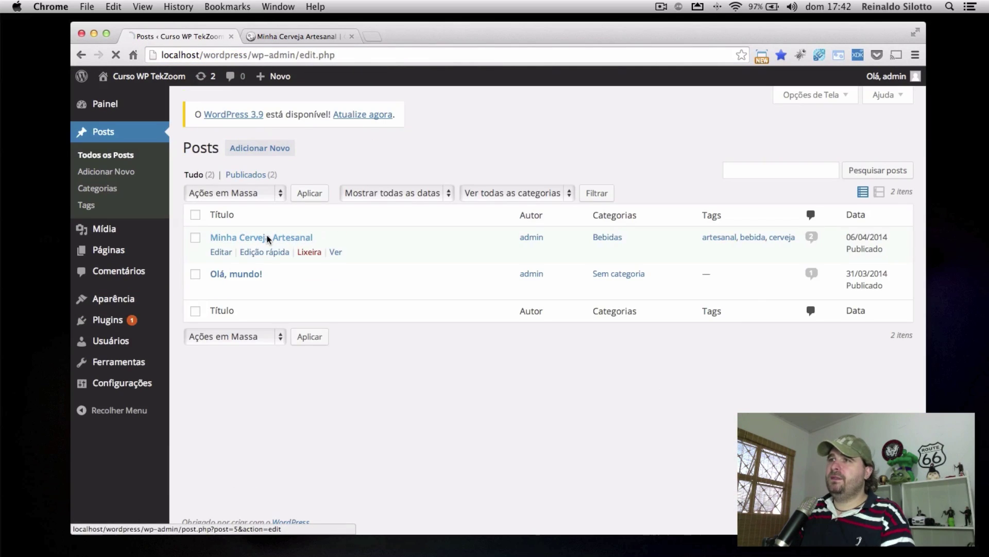
Extend the Minha Cerveja Artesanal slug to minha-cerveja-artesanal-mais and update the post
click(268, 238)
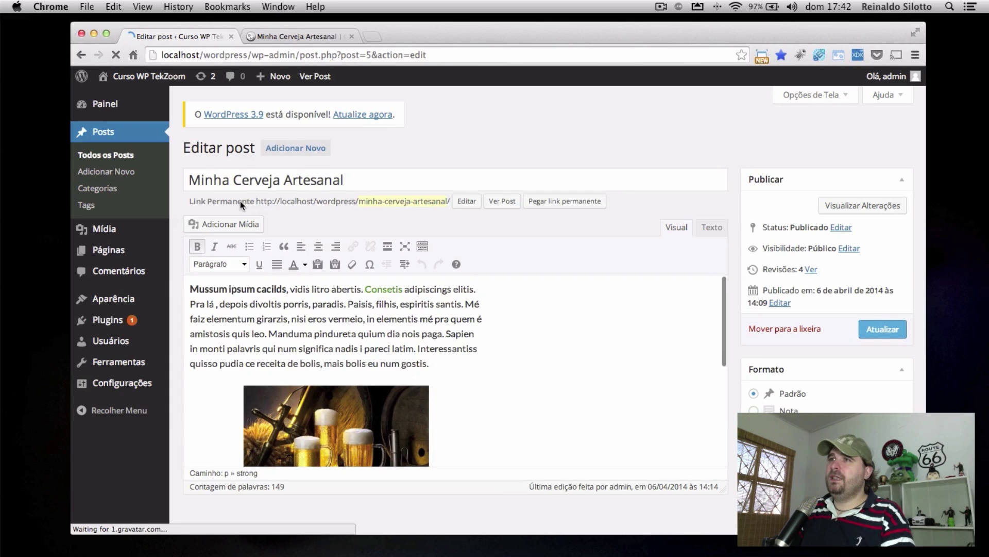
click(377, 201)
click(451, 201)
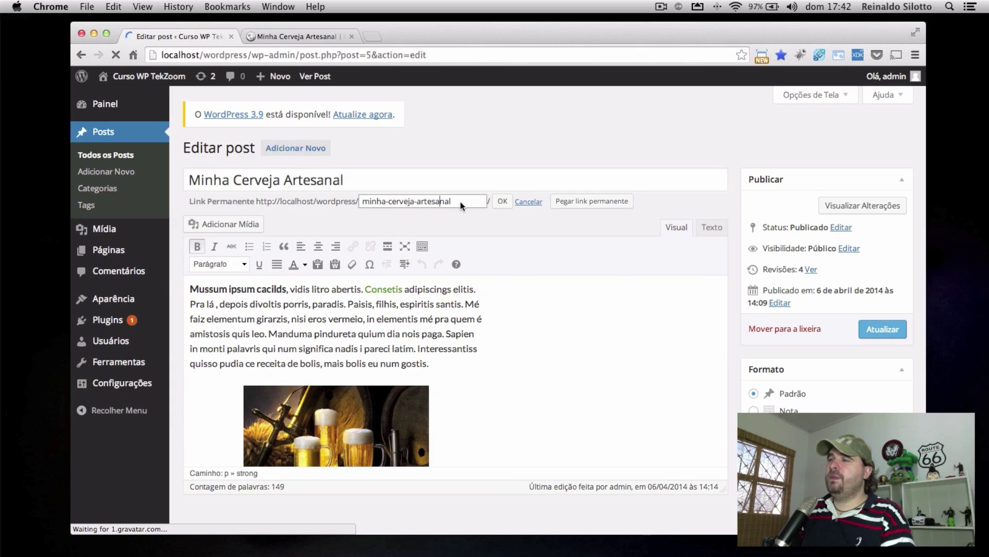
text(_)
text(mais)
click(500, 202)
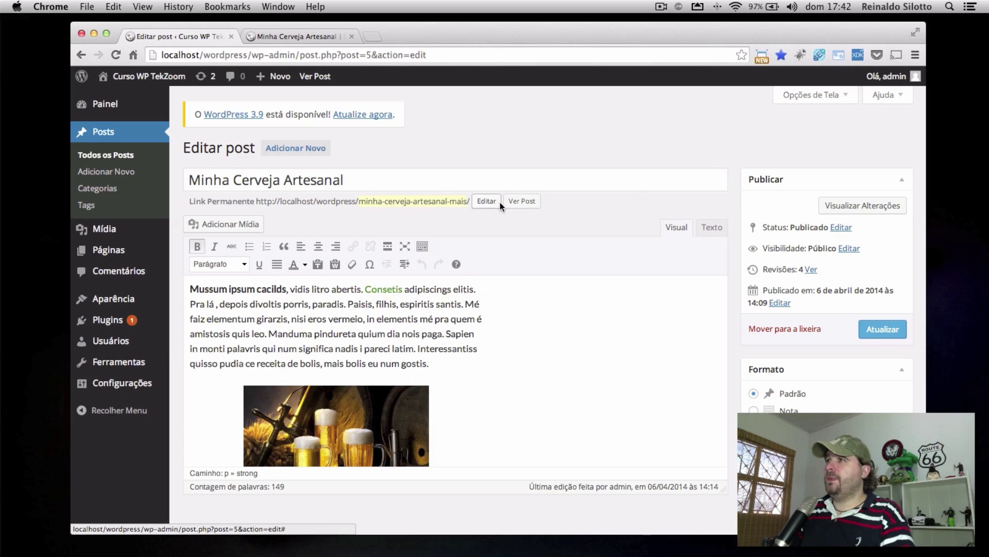
click(875, 327)
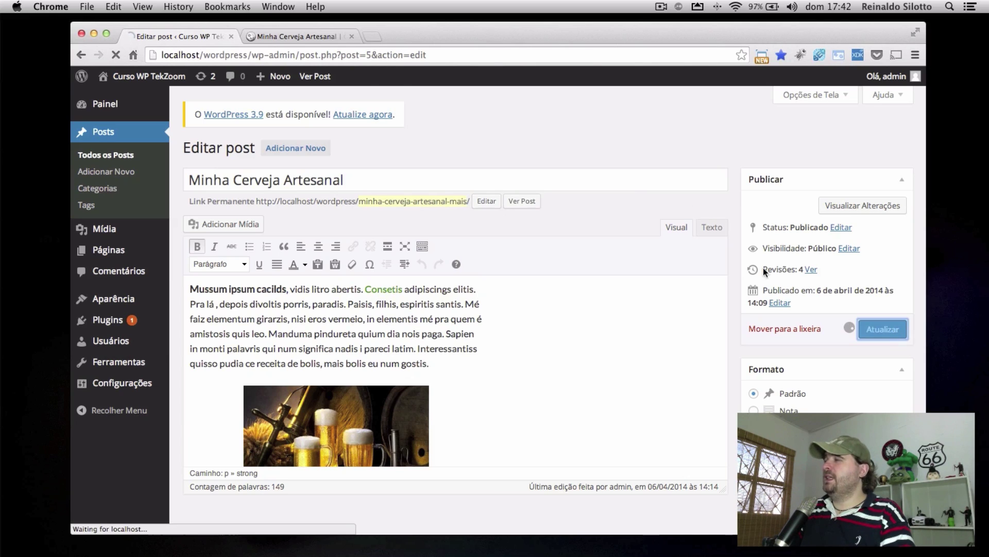
Open the beer post from the home page at its new /minha-cerveja-artesanal-mais/ address
click(284, 38)
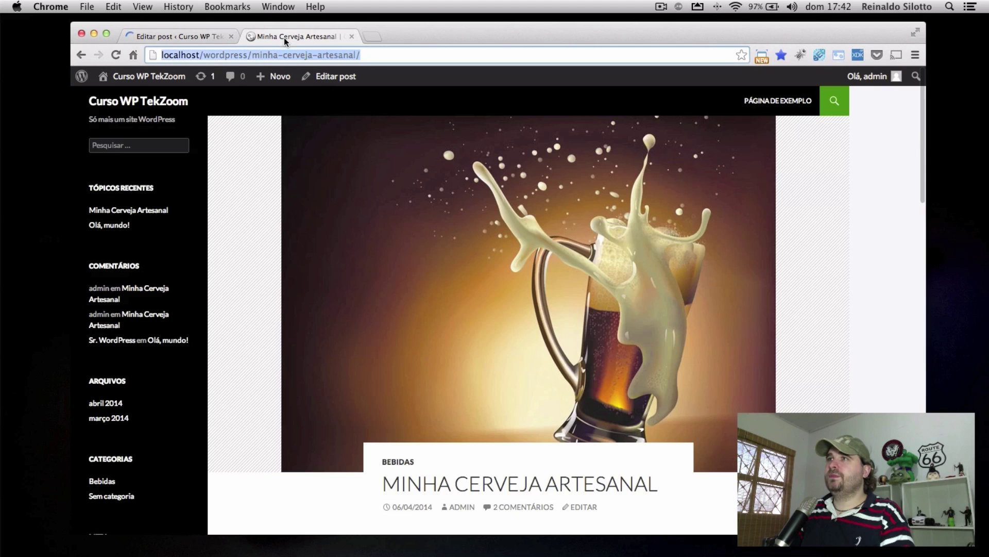
click(149, 101)
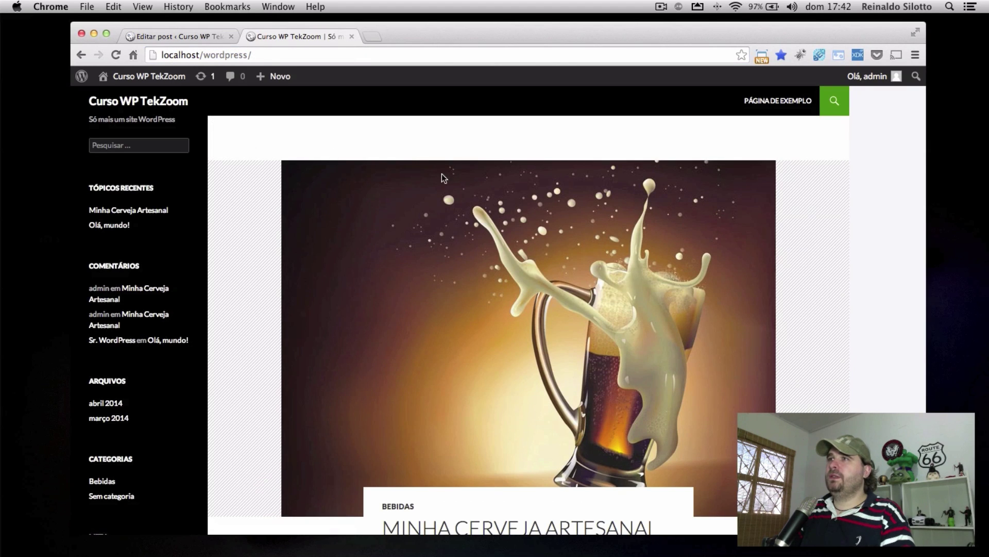
click(484, 236)
click(384, 56)
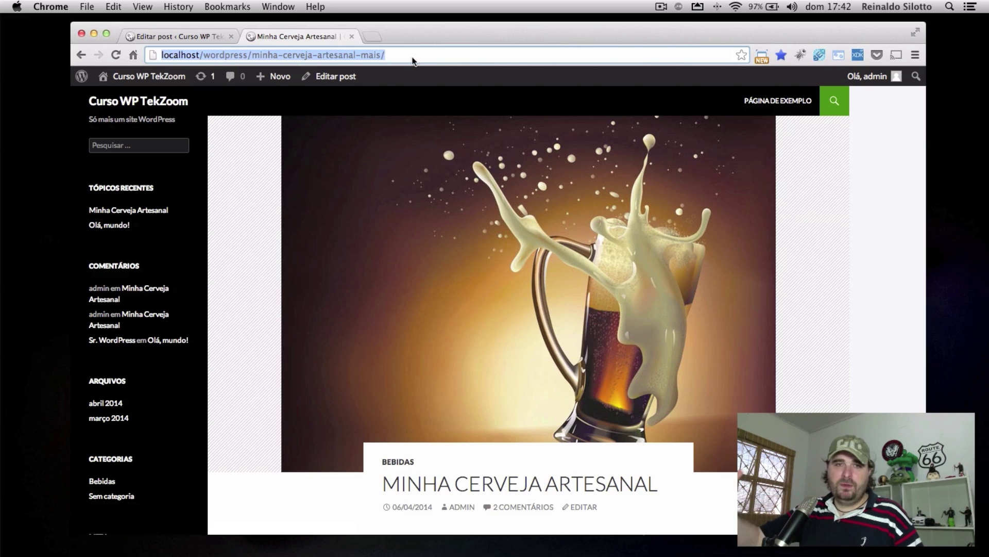
Return to Configurações > Links Permanentes, where Nome do Post (/%postname%/) remains selected
click(164, 36)
mouse_move(123, 373)
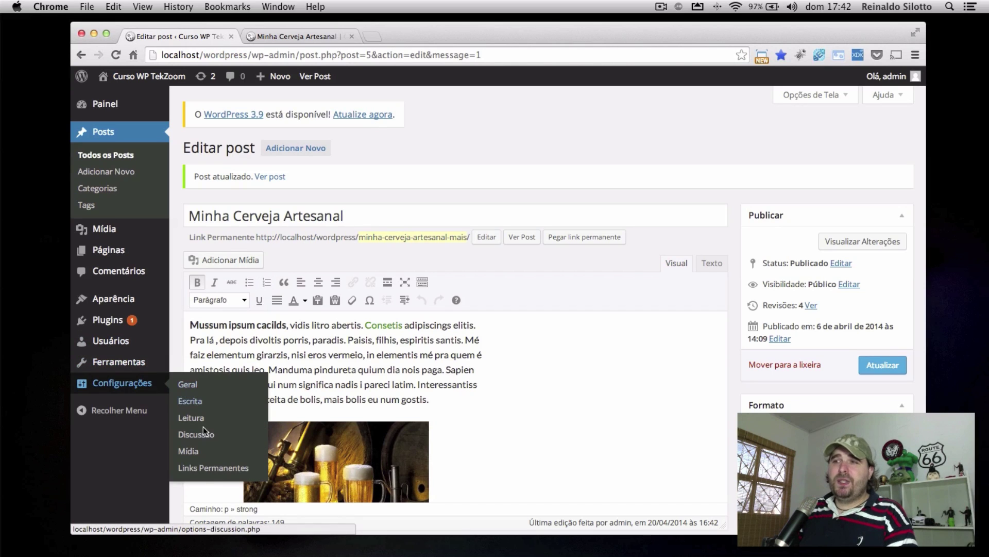
click(204, 466)
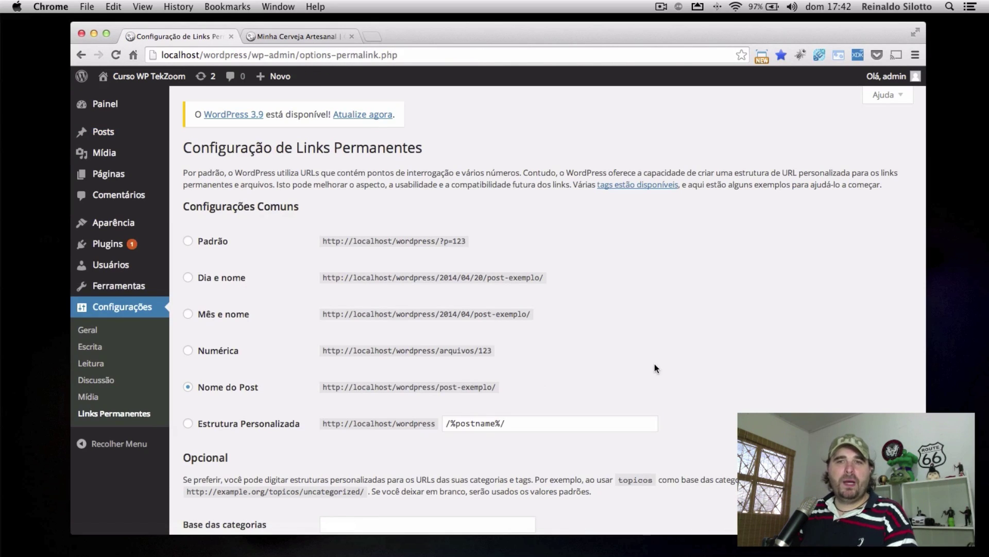
scroll(632, 356, down, 5)
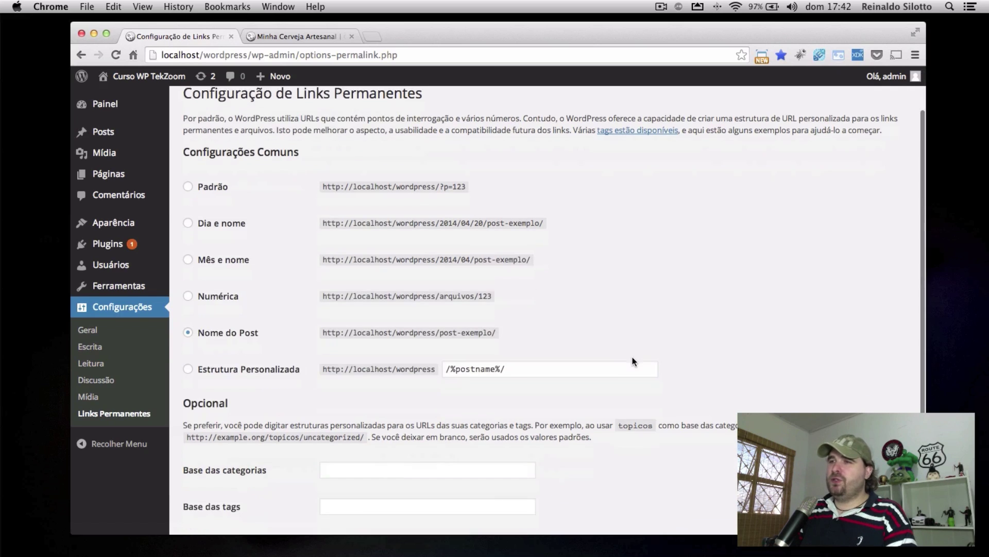
scroll(633, 351, up, 5)
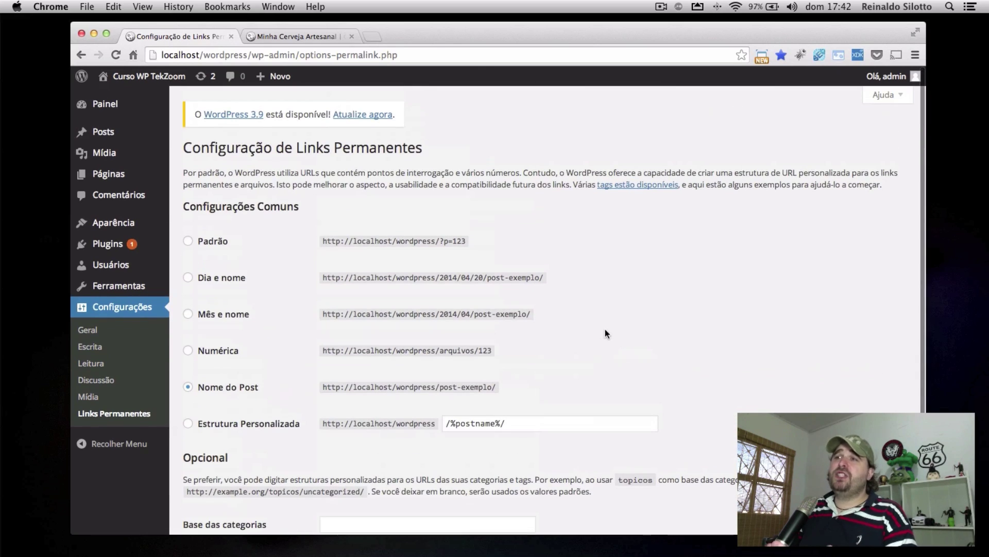